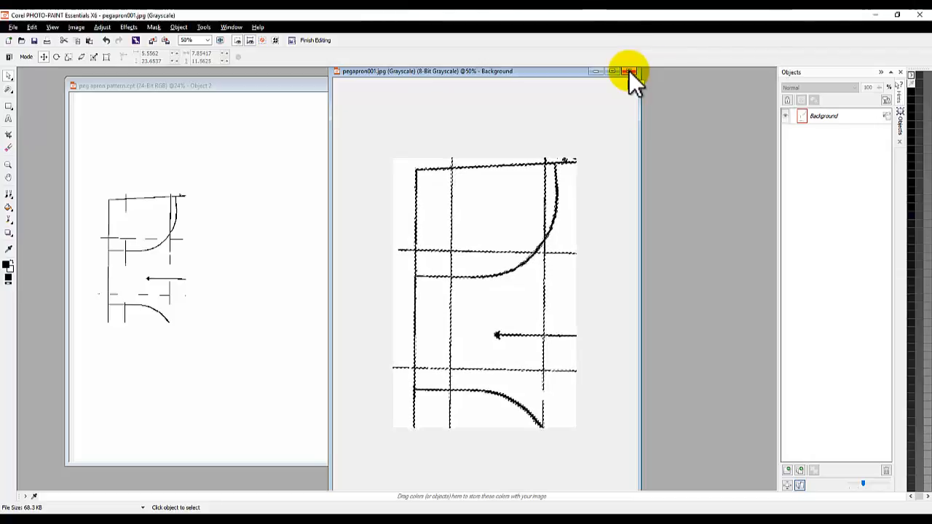
- Close pegapron001.jpg without saving its changes
{"action": "left_click", "coordinate": [630, 72]}
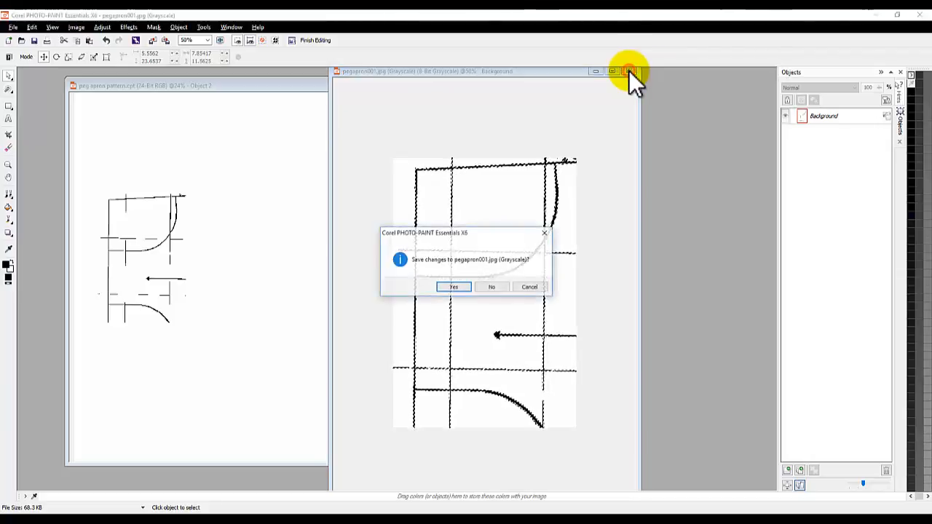
{"action": "left_click", "coordinate": [489, 287]}
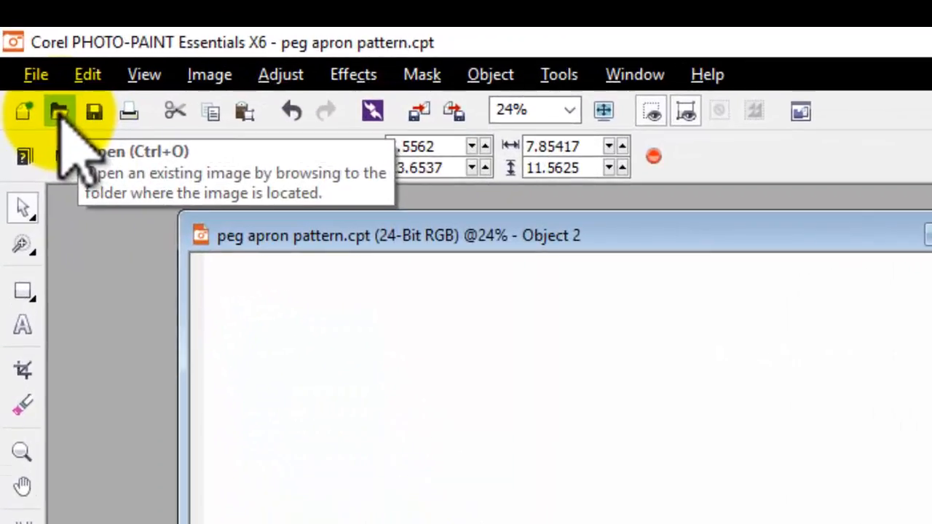
- Start opening an image and browse to the Swansea retreat 2016 folder inside the USB folder on the Desktop
{"action": "left_click", "coordinate": [58, 112]}
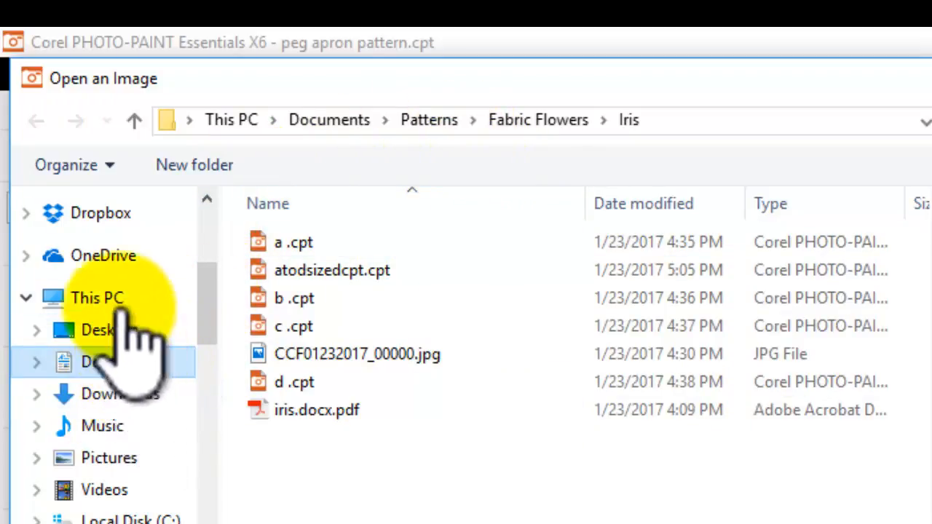
{"action": "left_click", "coordinate": [113, 330]}
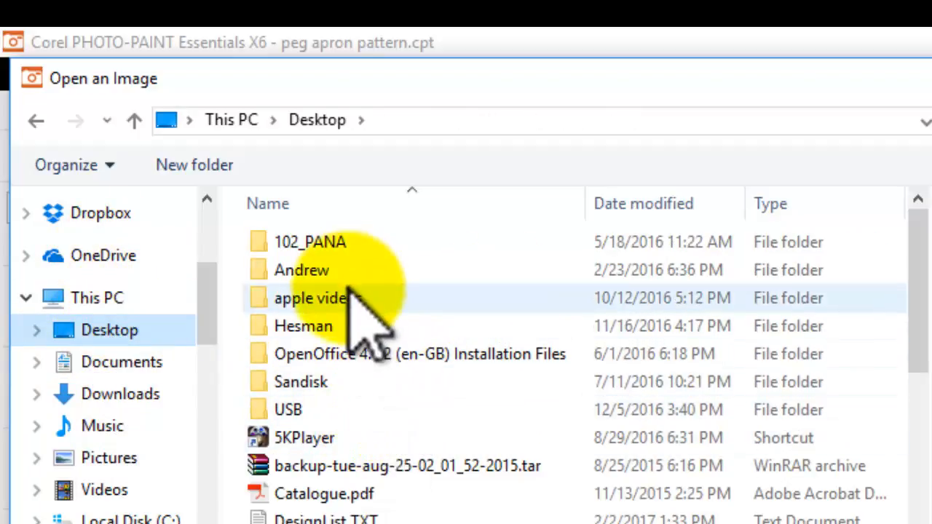
{"action": "scroll", "coordinate": [360, 309], "scroll_direction": "down", "scroll_amount": 4}
{"action": "scroll", "coordinate": [360, 310], "scroll_direction": "up", "scroll_amount": 4}
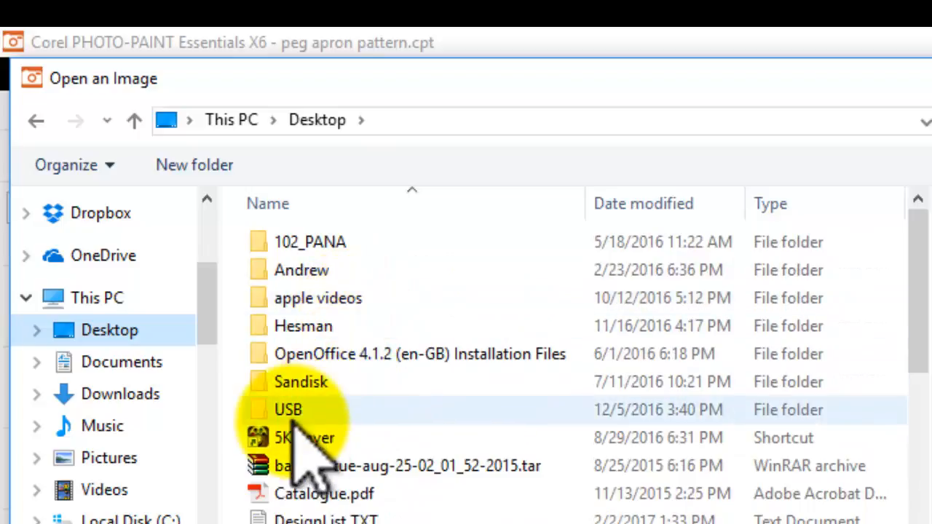
{"action": "double_click", "coordinate": [291, 409]}
{"action": "scroll", "coordinate": [391, 435], "scroll_direction": "down", "scroll_amount": 3}
{"action": "scroll", "coordinate": [393, 437], "scroll_direction": "down", "scroll_amount": 5}
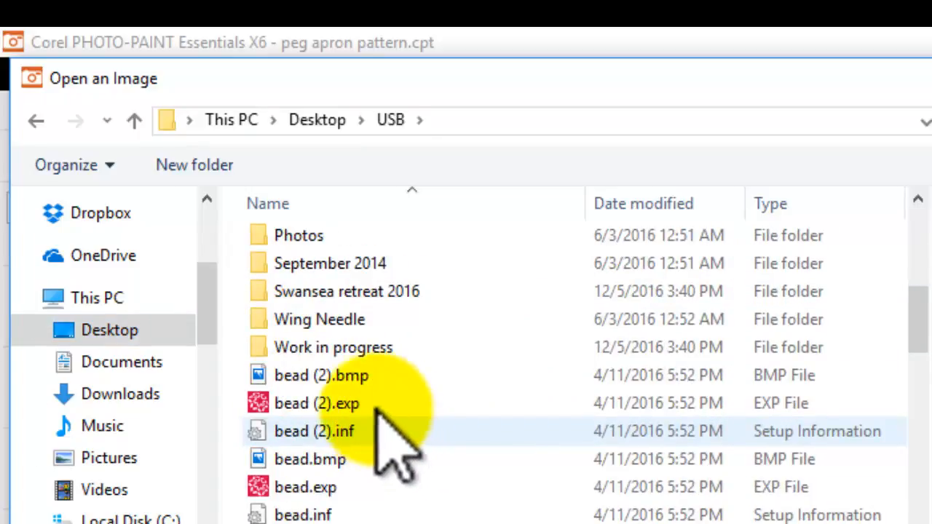
{"action": "scroll", "coordinate": [329, 295], "scroll_direction": "down", "scroll_amount": 5}
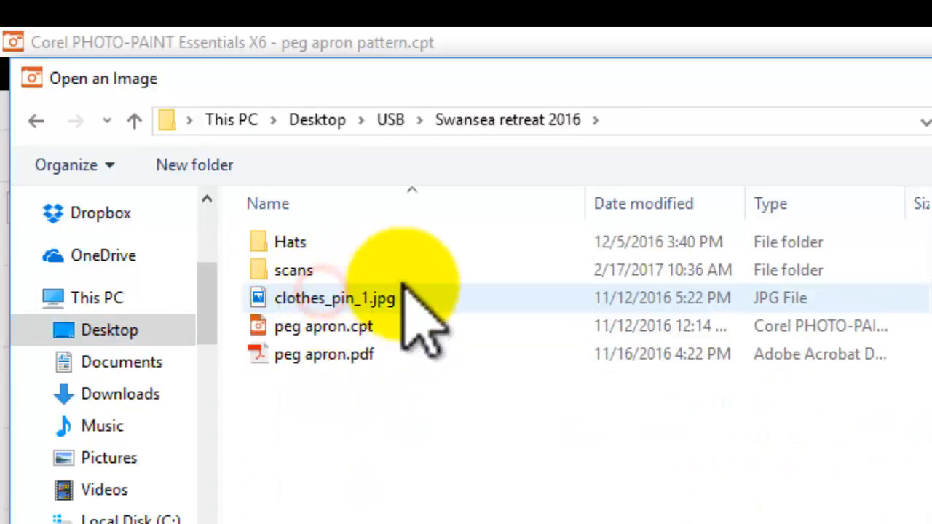
- Open the scan pegapron002.jpg from the scans folder
{"action": "left_click", "coordinate": [306, 273]}
{"action": "left_click", "coordinate": [310, 273]}
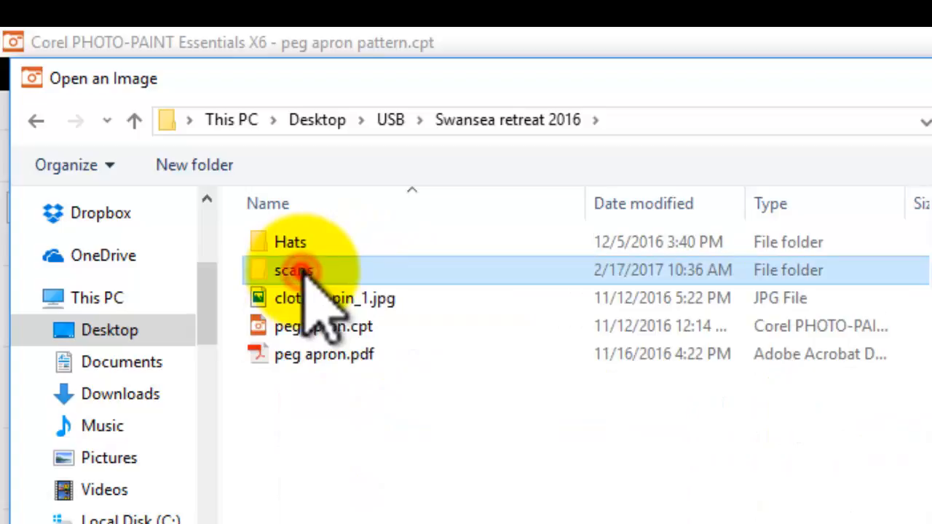
{"action": "left_click", "coordinate": [374, 270]}
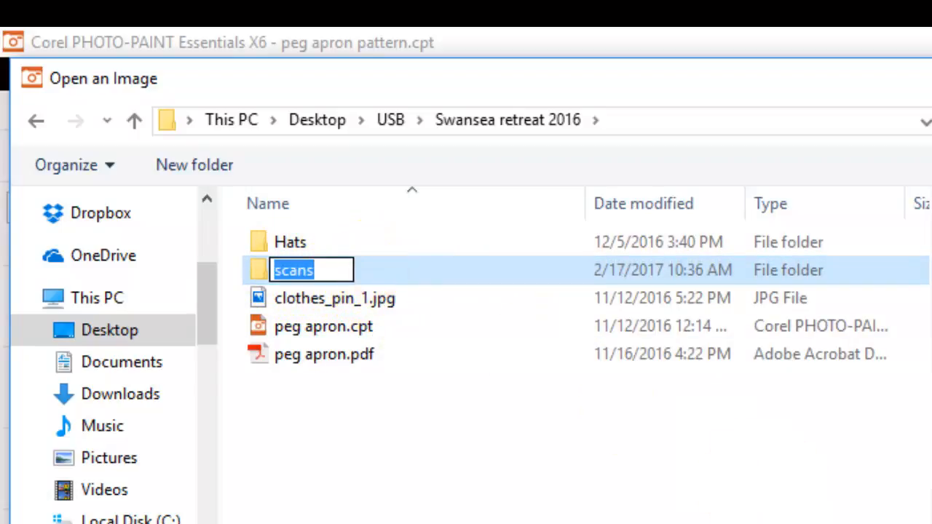
{"action": "key", "text": "Return"}
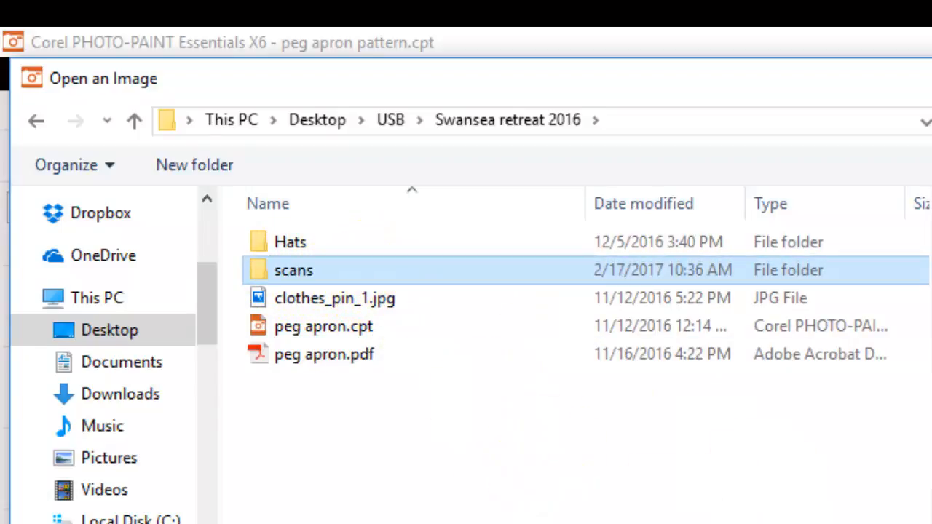
{"action": "key", "text": "Return"}
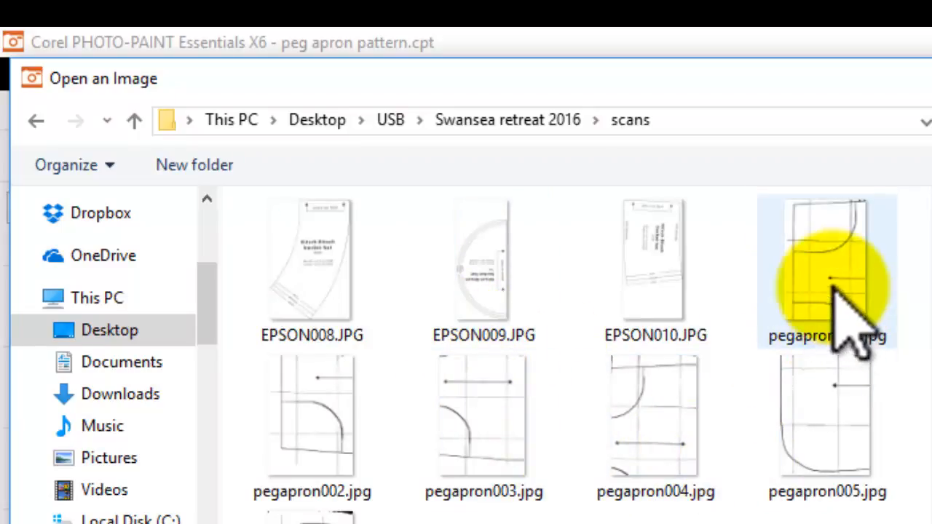
{"action": "left_click", "coordinate": [299, 408]}
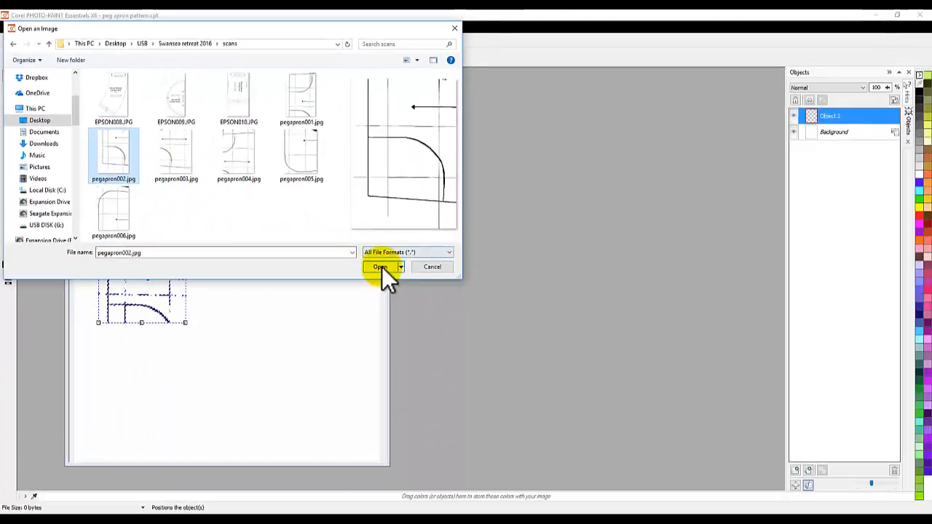
{"action": "left_click", "coordinate": [380, 266]}
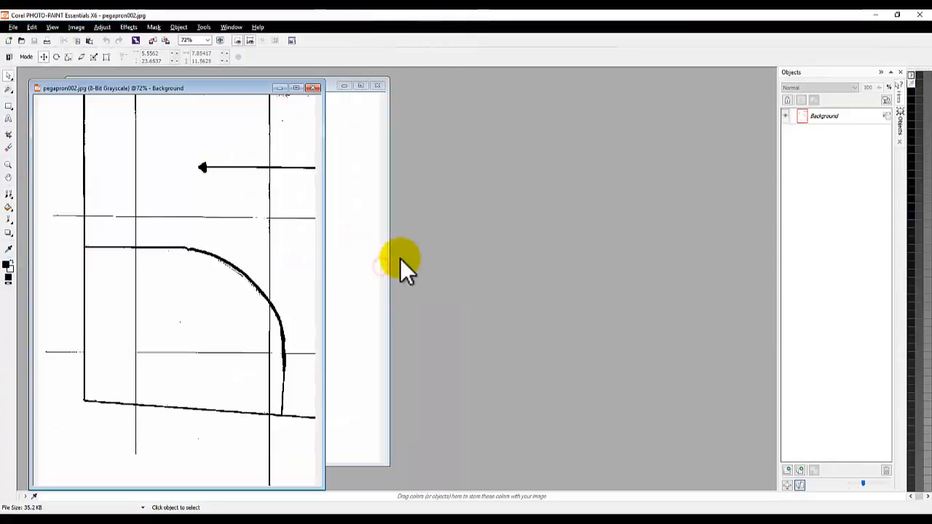
- Place the pegapron002.jpg window beside the peg apron pattern window and activate the Magic Wand Mask tool
{"action": "left_click_drag", "start_coordinate": [197, 88], "coordinate": [581, 89]}
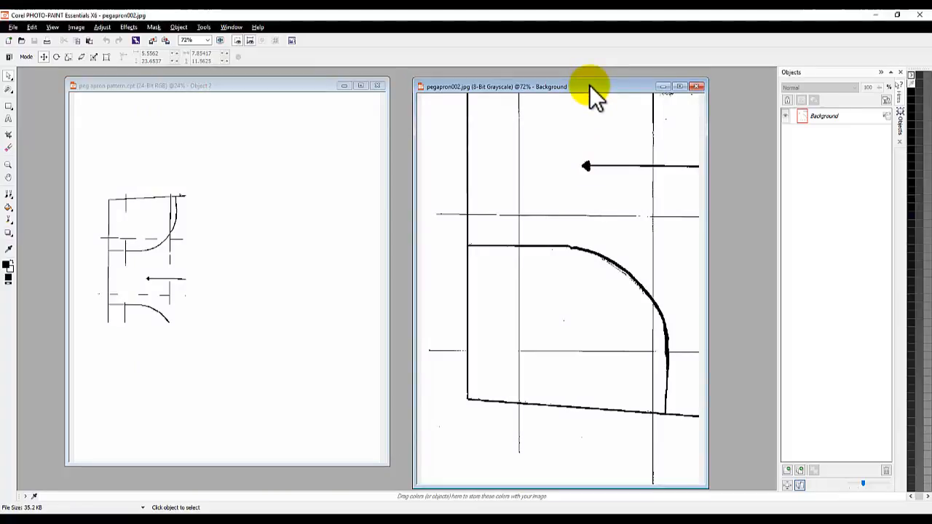
{"action": "left_click", "coordinate": [589, 86]}
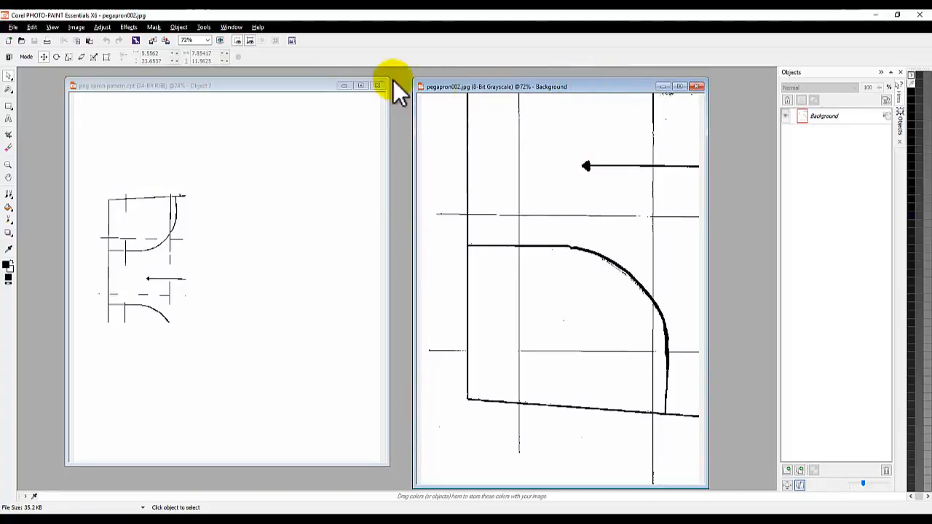
{"action": "left_click", "coordinate": [9, 91]}
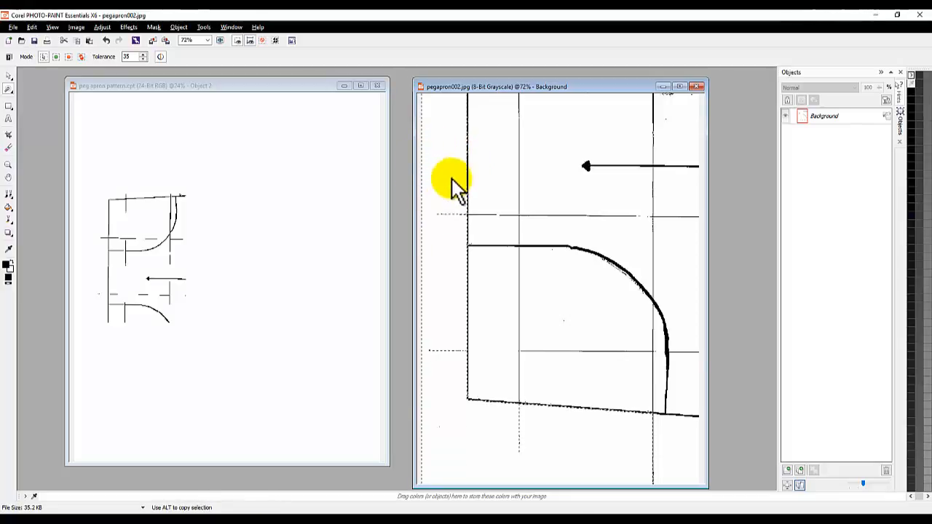
- Undo the Magic Wand mask on the blank margin around the scanned pattern piece
{"action": "scroll", "coordinate": [557, 357], "scroll_direction": "down", "scroll_amount": 1}
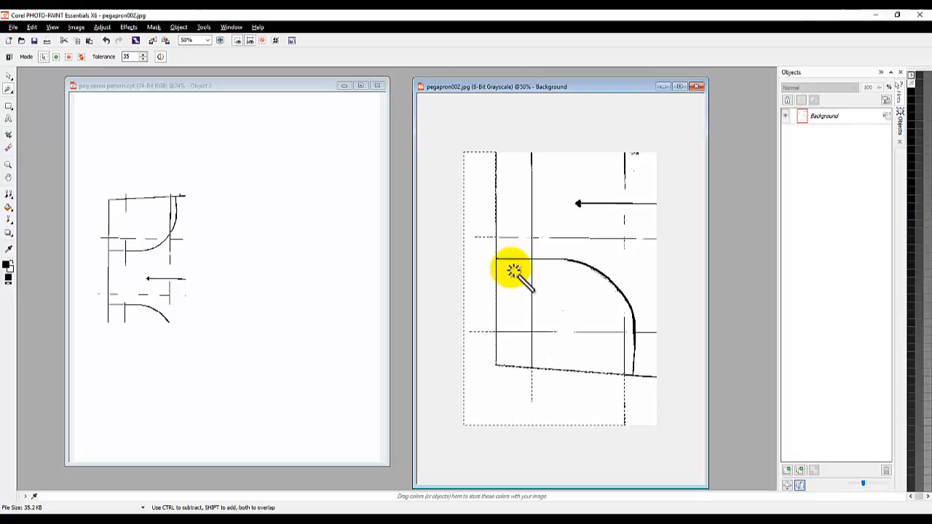
{"action": "right_click", "coordinate": [518, 214]}
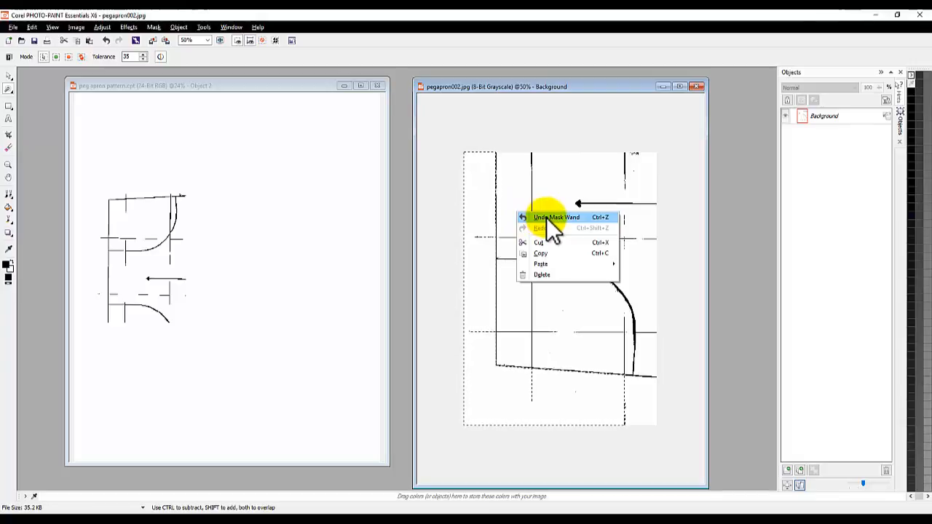
{"action": "left_click", "coordinate": [550, 219]}
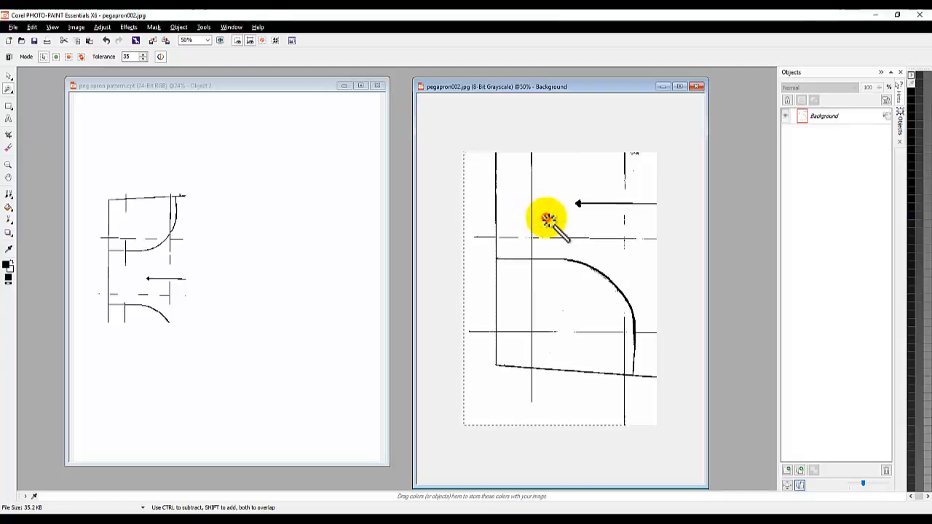
- Try masking the black pattern lines from the thick curve with the Magic Wand, and undo that mask
{"action": "scroll", "coordinate": [583, 270], "scroll_direction": "up", "scroll_amount": 4}
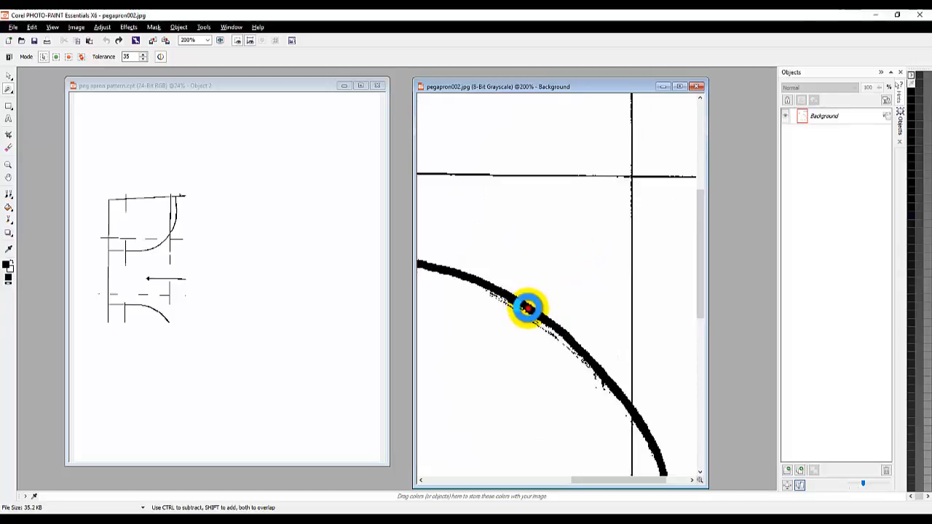
{"action": "left_click", "coordinate": [527, 307]}
{"action": "scroll", "coordinate": [530, 314], "scroll_direction": "down", "scroll_amount": 4}
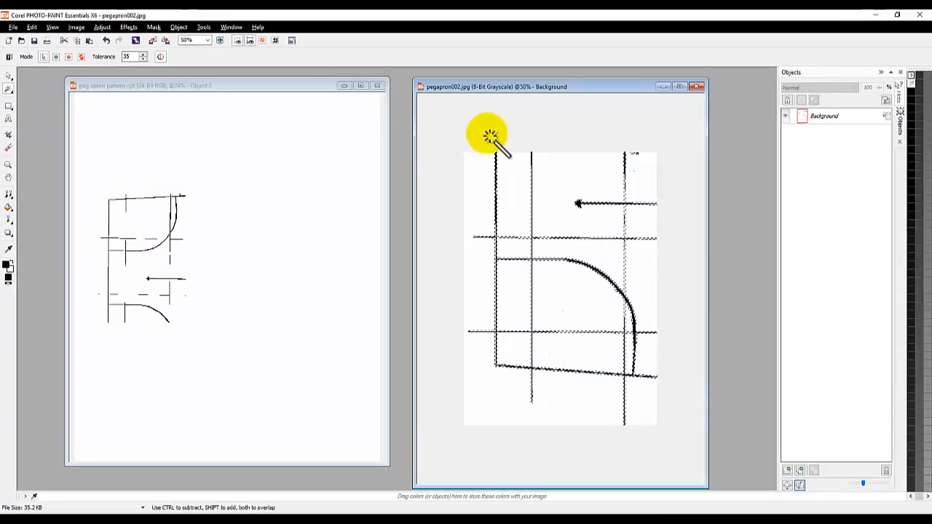
{"action": "right_click", "coordinate": [514, 177]}
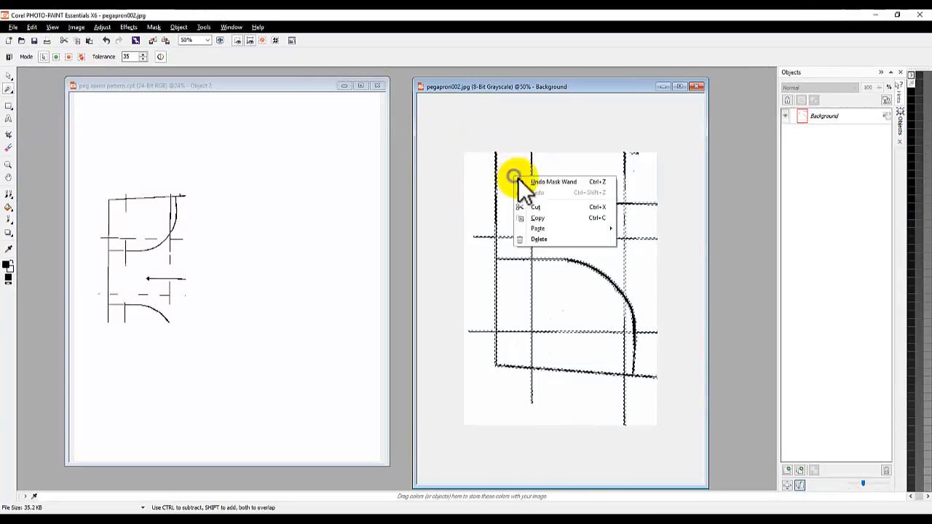
{"action": "left_click", "coordinate": [555, 182]}
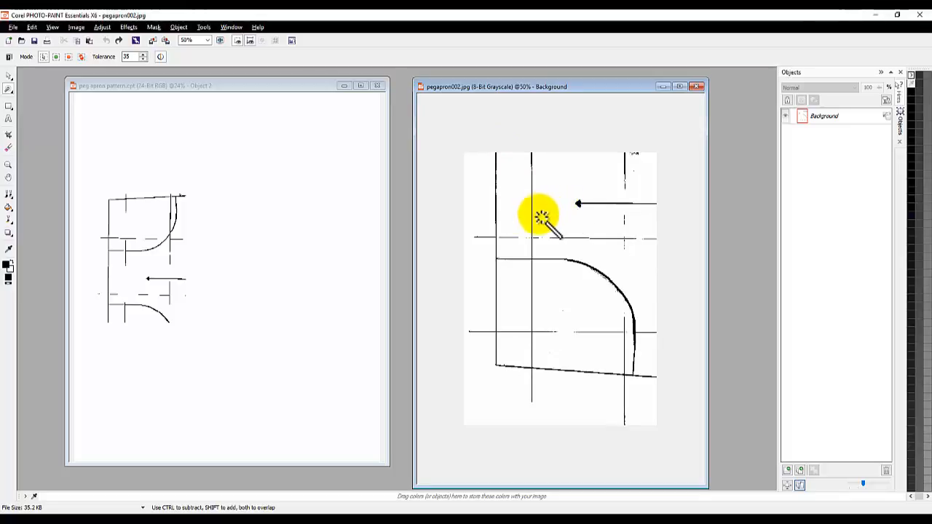
- Mask the white area around the arrow and subtract it again, then set the Magic Wand to additive mode
{"action": "left_click", "coordinate": [546, 219]}
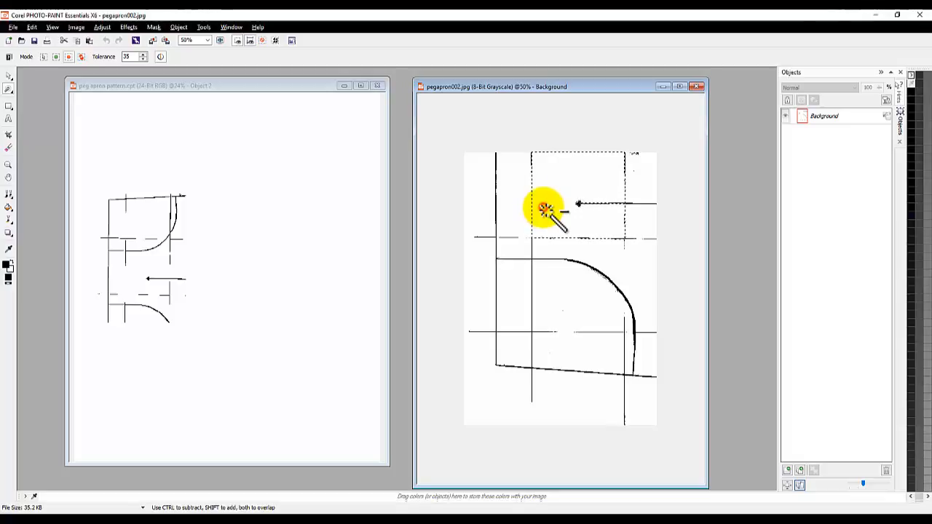
{"action": "left_click", "coordinate": [544, 210]}
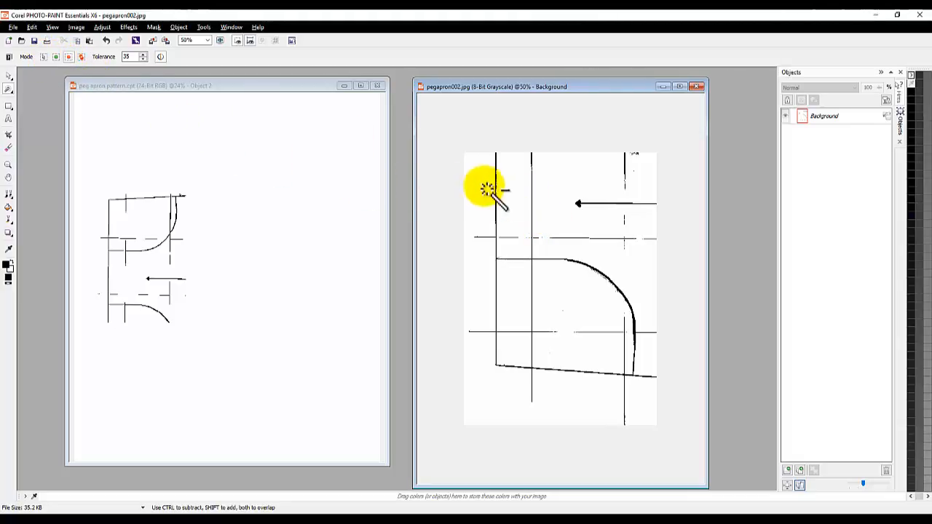
{"action": "left_click", "coordinate": [56, 56]}
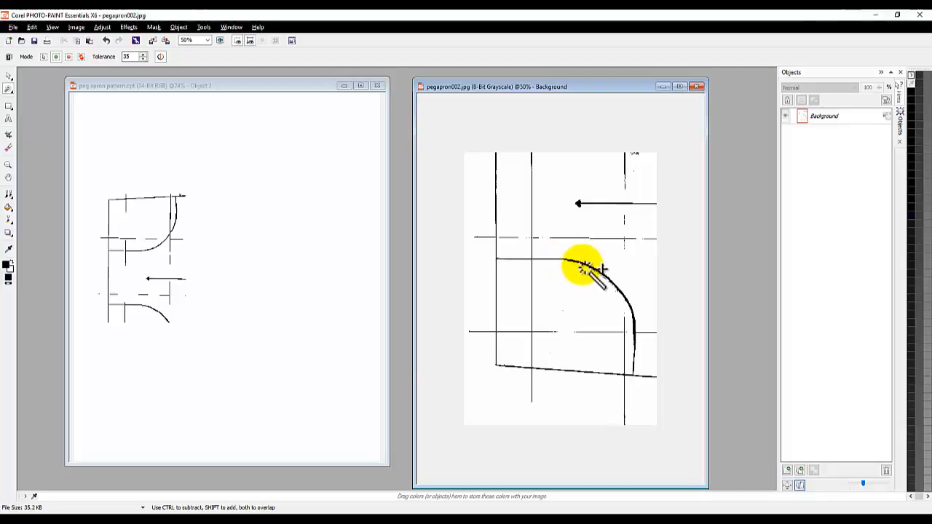
- Try adding the blank margin to the mask over the scan's upper white areas, and undo all the Magic Wand masks
{"action": "scroll", "coordinate": [582, 268], "scroll_direction": "up", "scroll_amount": 2}
{"action": "scroll", "coordinate": [581, 269], "scroll_direction": "down", "scroll_amount": 3}
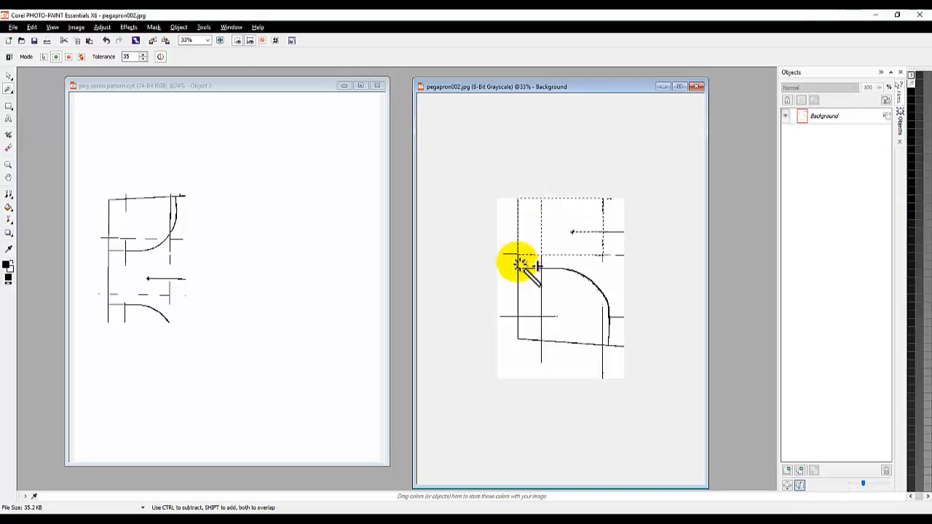
{"action": "left_click", "coordinate": [516, 261]}
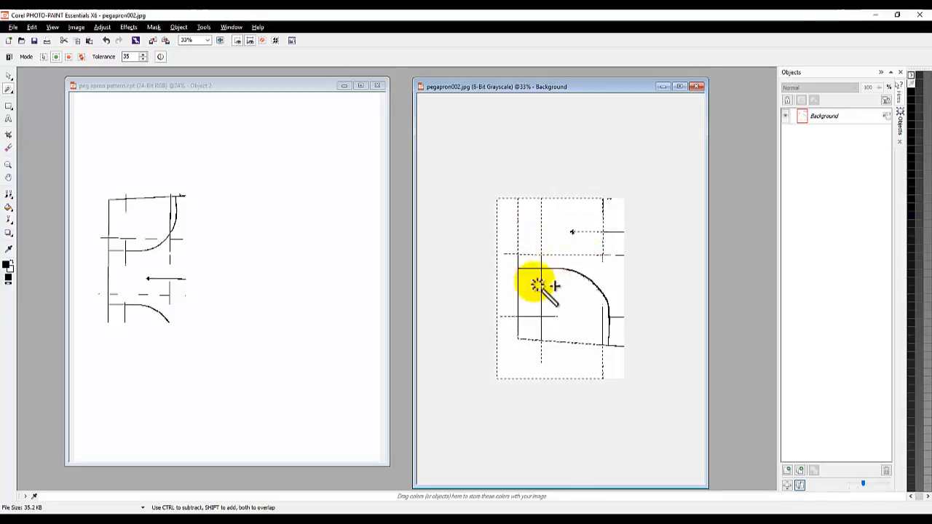
{"action": "right_click", "coordinate": [557, 243]}
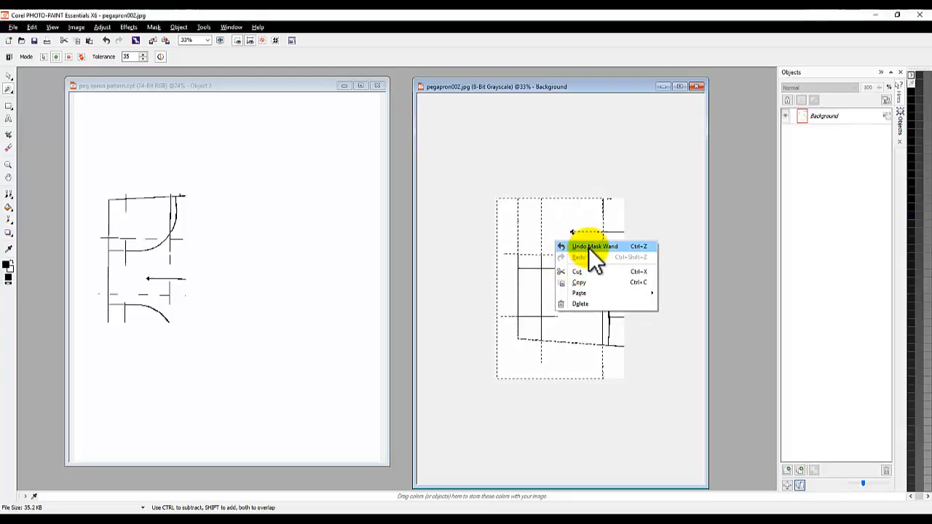
{"action": "left_click", "coordinate": [588, 248]}
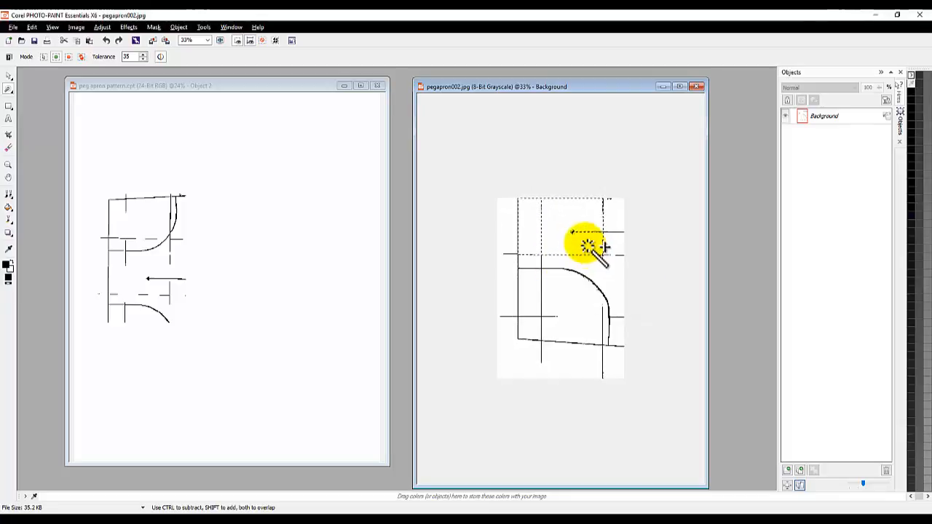
{"action": "right_click", "coordinate": [586, 242]}
{"action": "left_click", "coordinate": [595, 247]}
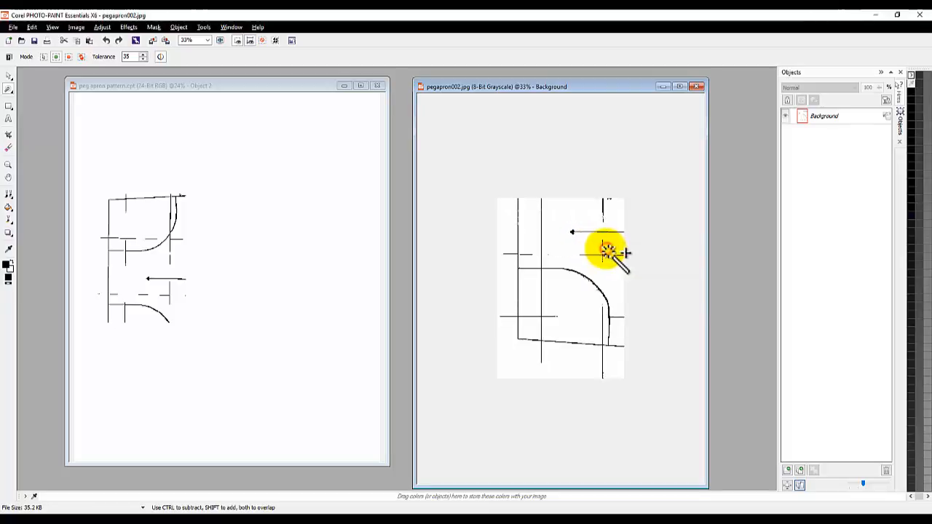
{"action": "right_click", "coordinate": [575, 242]}
{"action": "left_click", "coordinate": [597, 244]}
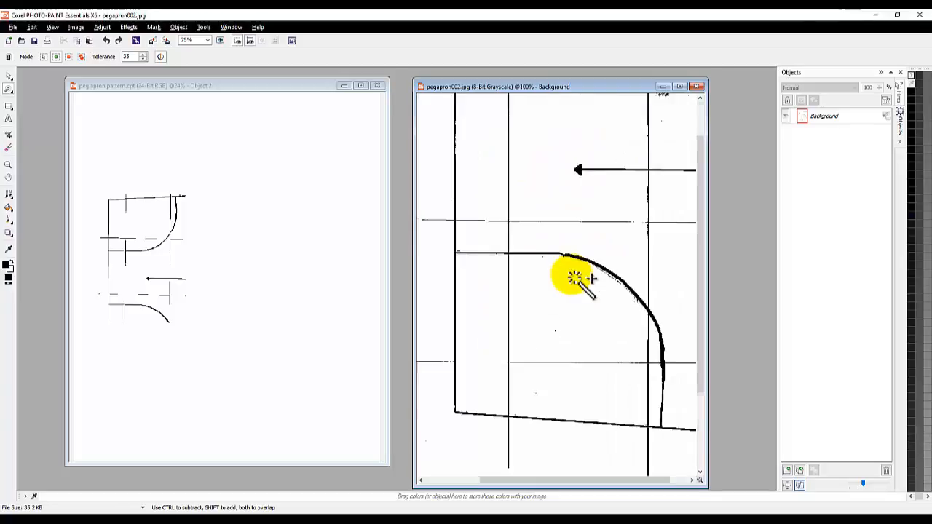
- Mask the black lines of the scanned pattern in pegapron002.jpg with the Magic Wand in additive mode
{"action": "scroll", "coordinate": [574, 271], "scroll_direction": "up", "scroll_amount": 3}
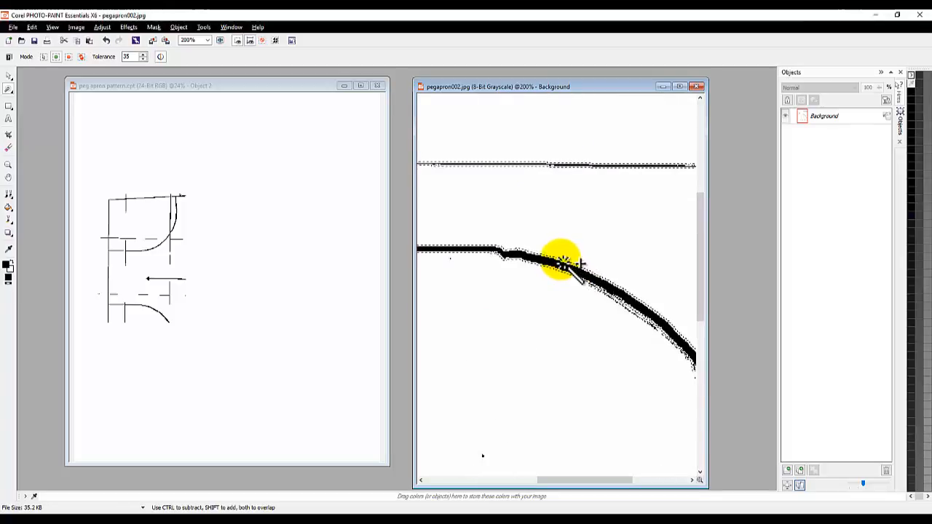
{"action": "scroll", "coordinate": [564, 262], "scroll_direction": "down", "scroll_amount": 3}
{"action": "scroll", "coordinate": [568, 237], "scroll_direction": "down", "scroll_amount": 1}
{"action": "left_click", "coordinate": [562, 251]}
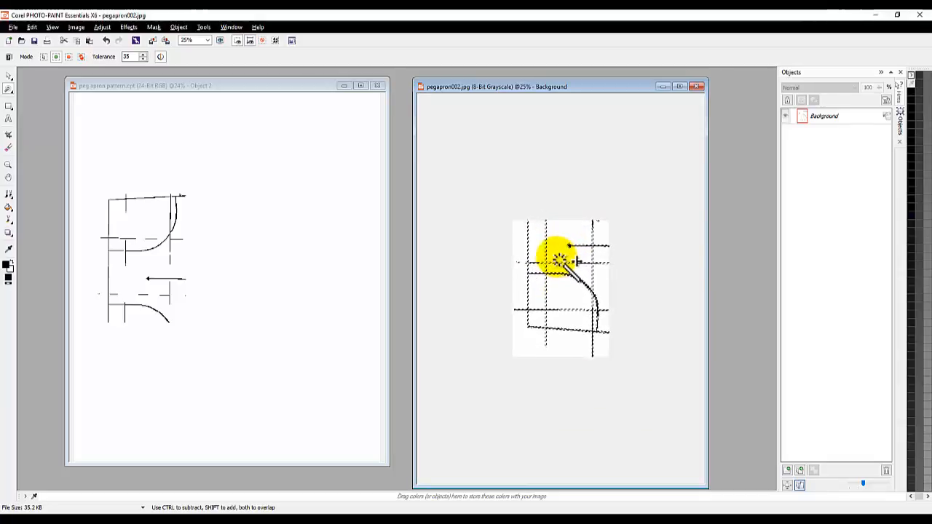
{"action": "left_click", "coordinate": [557, 261]}
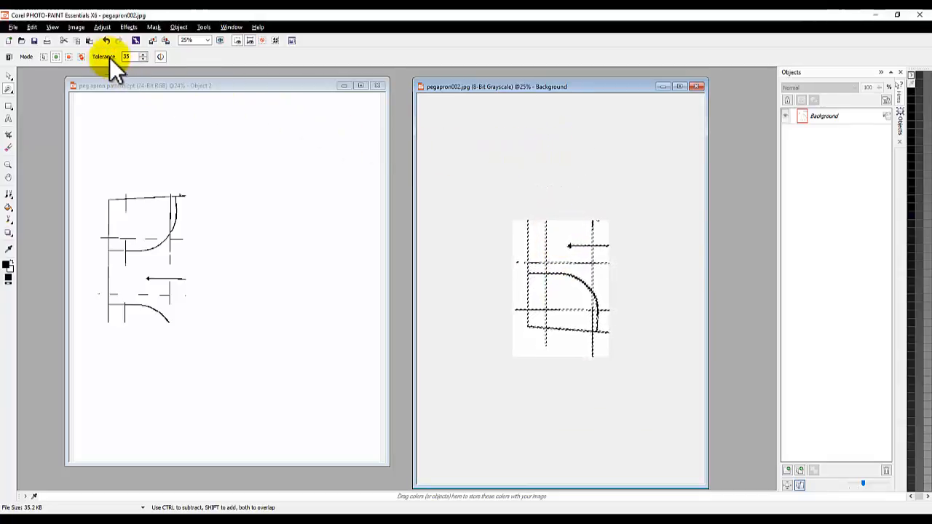
- Copy the masked lines from pegapron002.jpg and paste them as a new object in peg apron pattern.cpt
{"action": "left_click", "coordinate": [78, 41]}
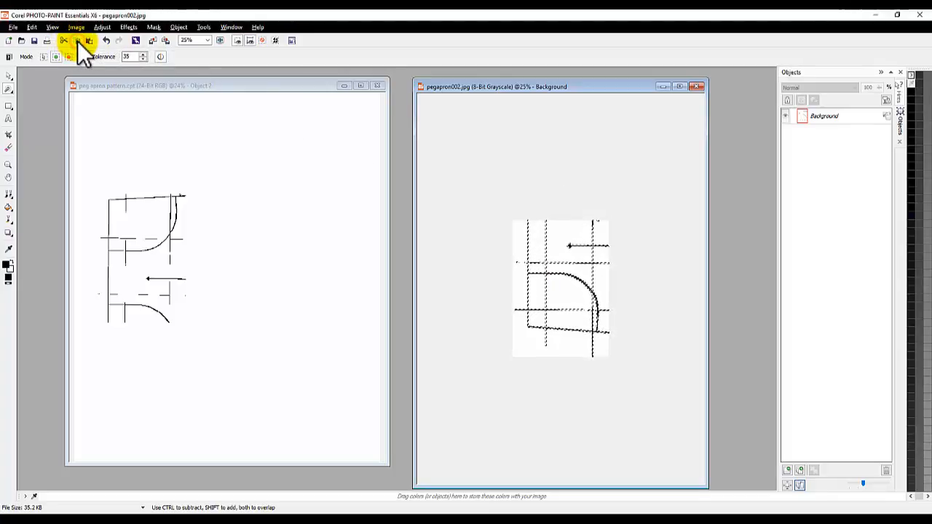
{"action": "left_click", "coordinate": [244, 87]}
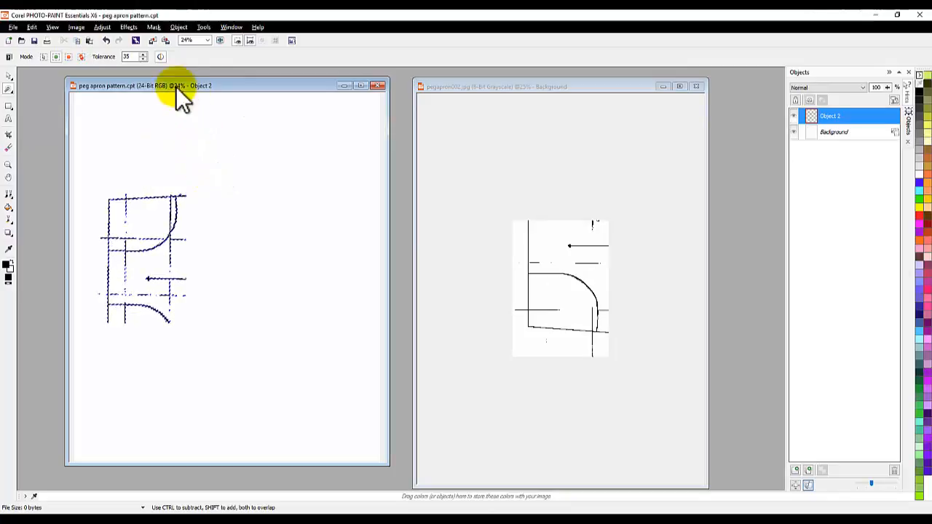
{"action": "left_click", "coordinate": [87, 40]}
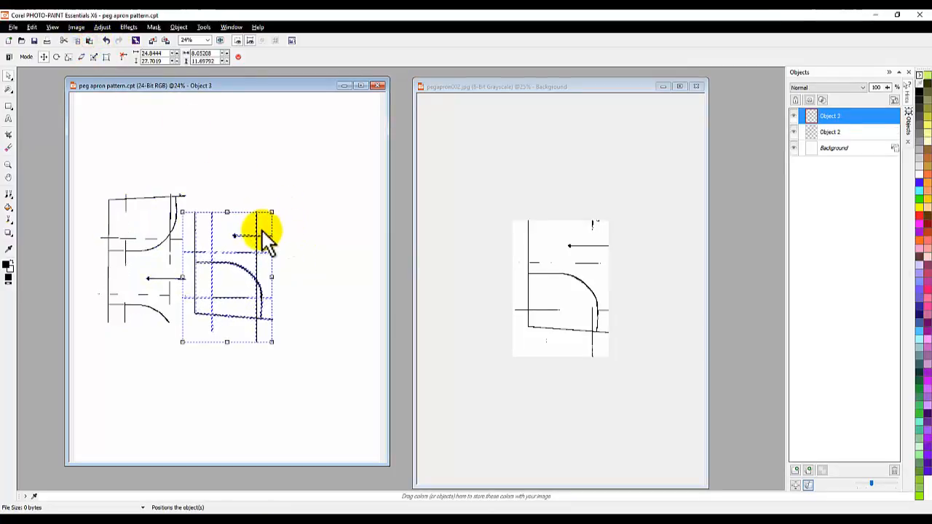
- Move the pasted lines onto the first page's drawing so that the arrow, grid lines and lower curve overlap
{"action": "left_click_drag", "start_coordinate": [264, 232], "coordinate": [236, 256]}
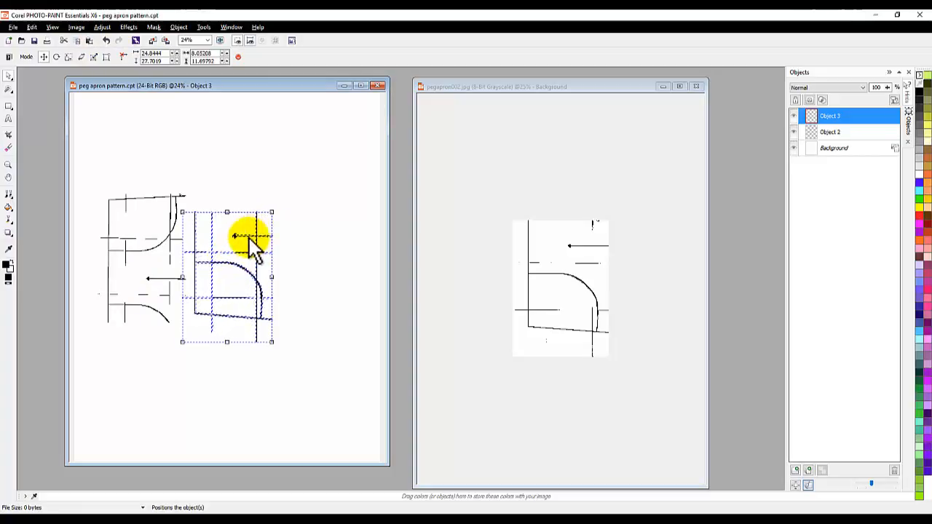
{"action": "left_click", "coordinate": [360, 85]}
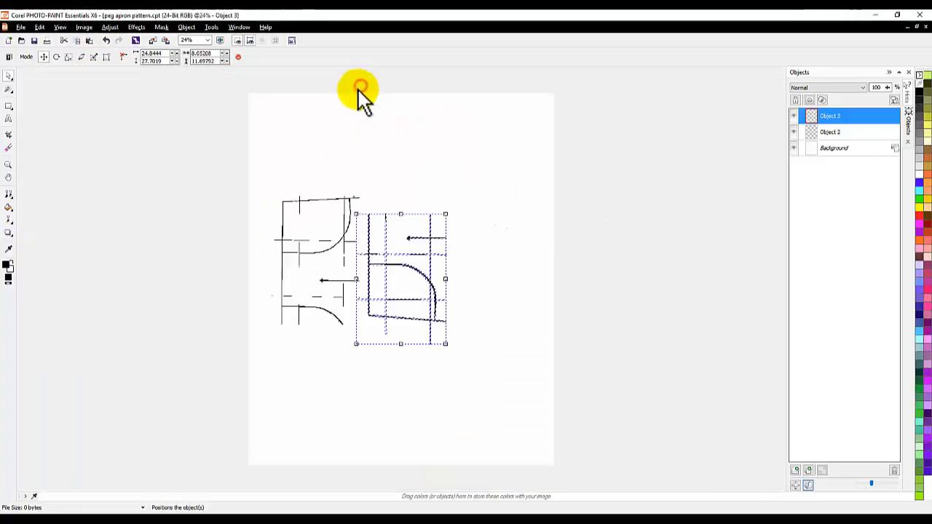
{"action": "scroll", "coordinate": [409, 291], "scroll_direction": "up", "scroll_amount": 5}
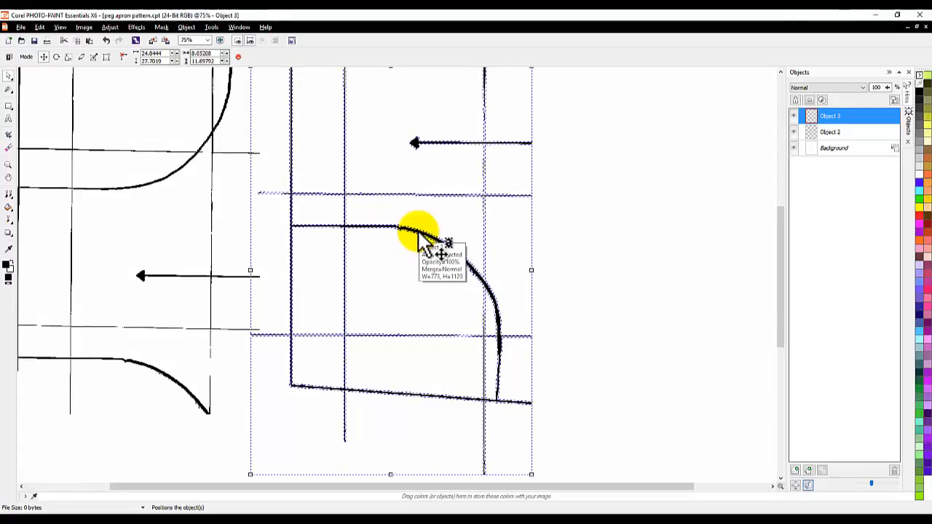
{"action": "left_click_drag", "start_coordinate": [420, 230], "coordinate": [299, 266]}
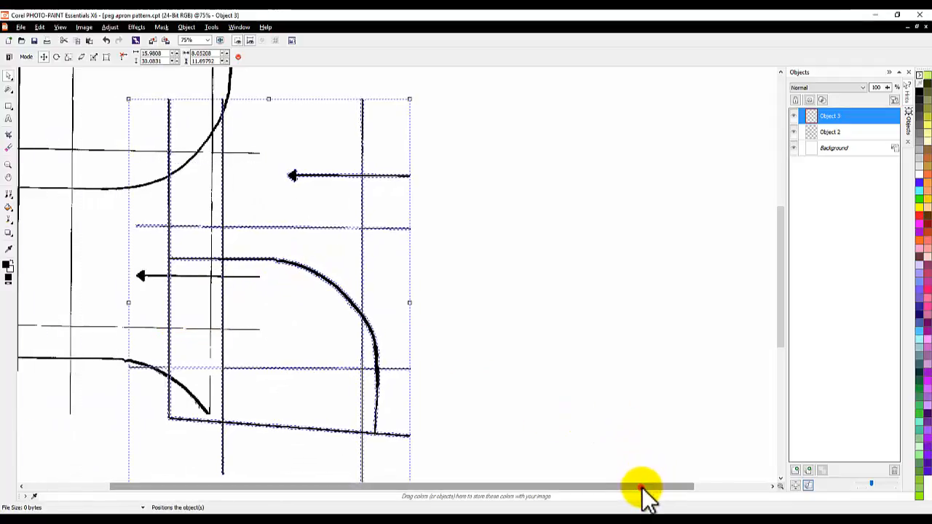
{"action": "mouse_move", "coordinate": [643, 486]}
{"action": "left_mouse_down"}
{"action": "mouse_move", "coordinate": [650, 486]}
{"action": "mouse_move", "coordinate": [552, 486]}
{"action": "left_mouse_up"}
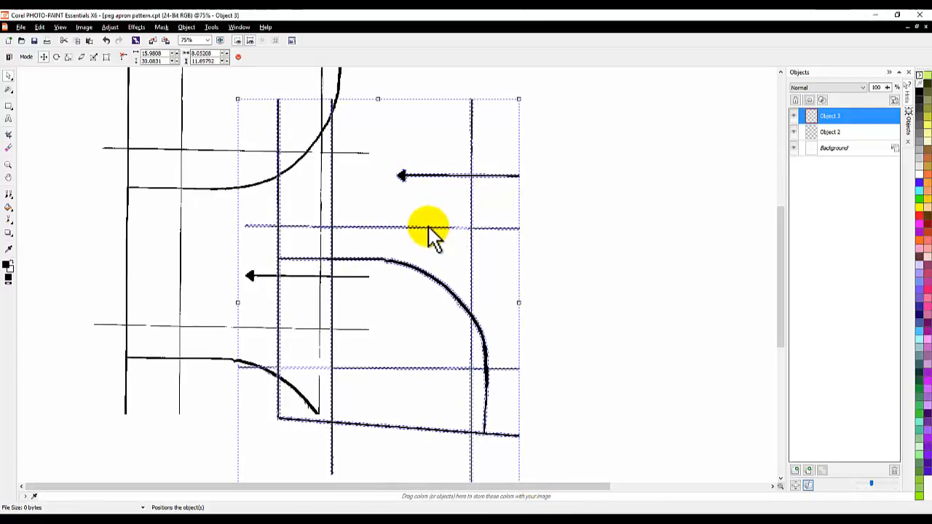
{"action": "left_click_drag", "start_coordinate": [428, 228], "coordinate": [277, 329]}
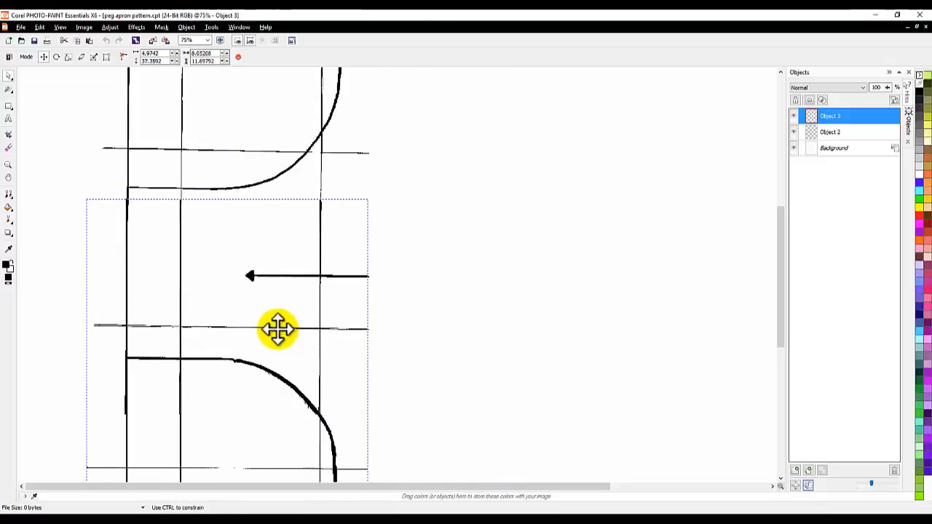
{"action": "mouse_move", "coordinate": [278, 329]}
{"action": "left_mouse_down"}
{"action": "mouse_move", "coordinate": [276, 303]}
{"action": "mouse_move", "coordinate": [277, 329]}
{"action": "left_mouse_up"}
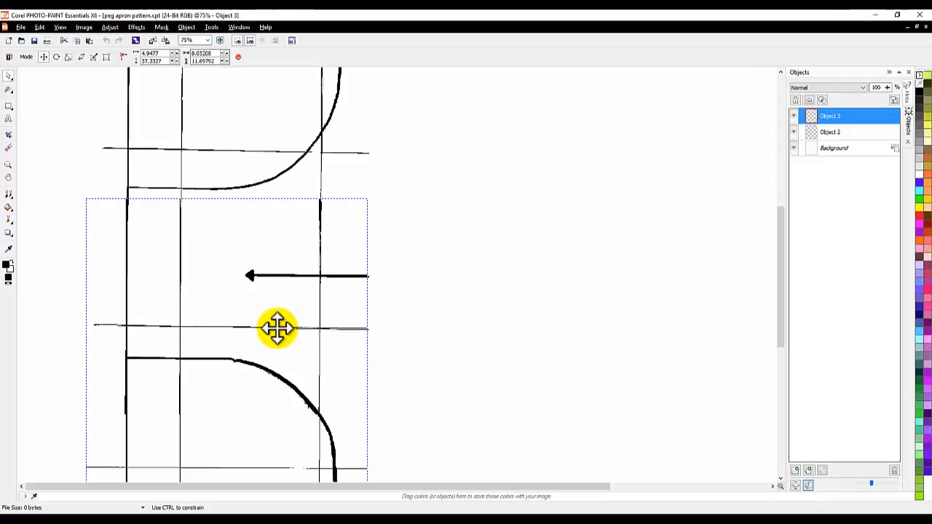
{"action": "left_click_drag", "start_coordinate": [277, 329], "coordinate": [278, 331]}
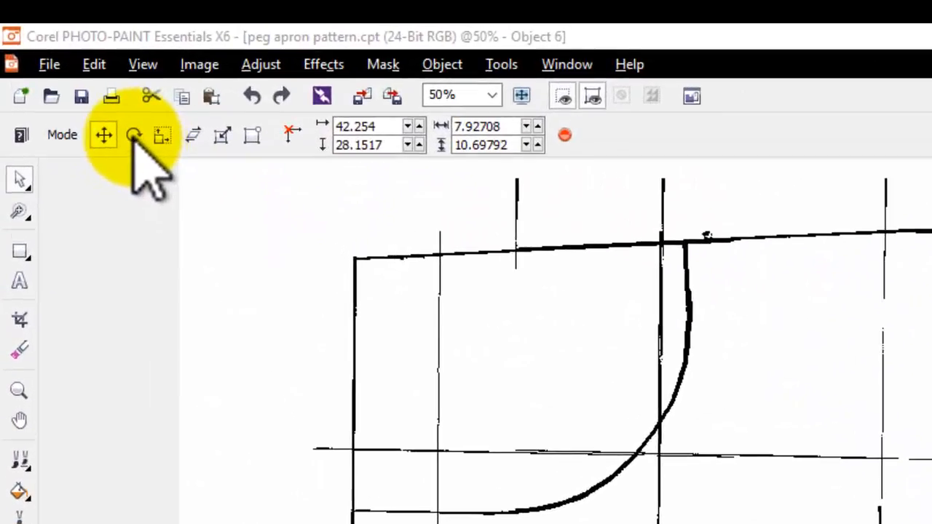
- Rotate the selected Object 6 by 180 degrees
{"action": "left_click", "coordinate": [133, 135]}
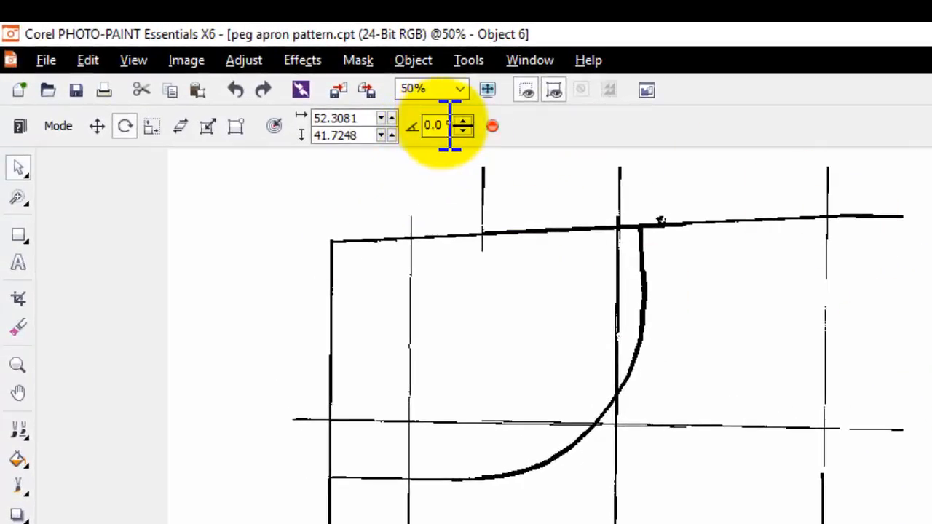
{"action": "double_click", "coordinate": [437, 127]}
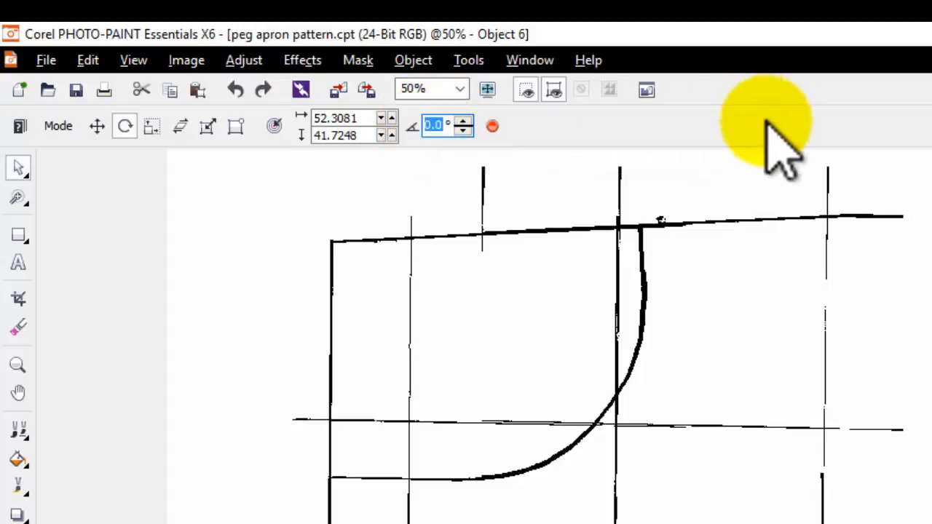
{"action": "type", "text": "1"}
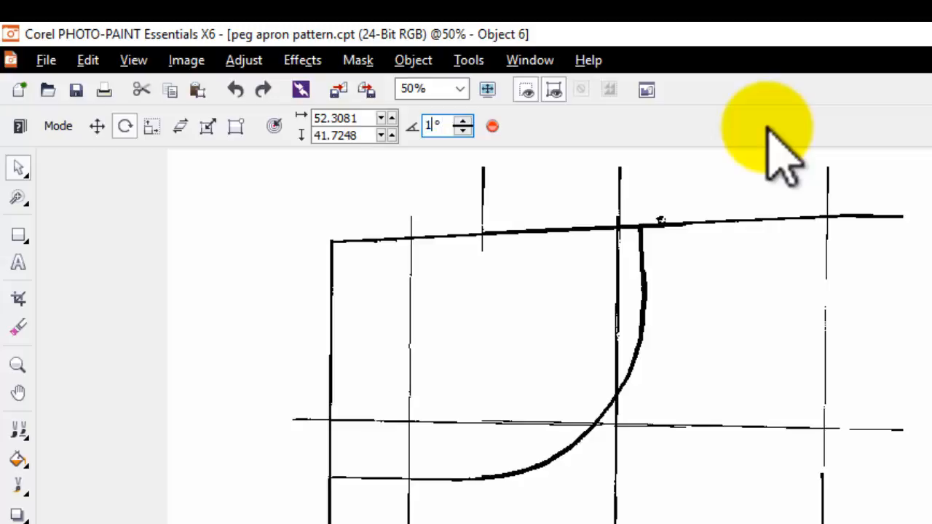
{"action": "type", "text": "8"}
{"action": "type", "text": "0"}
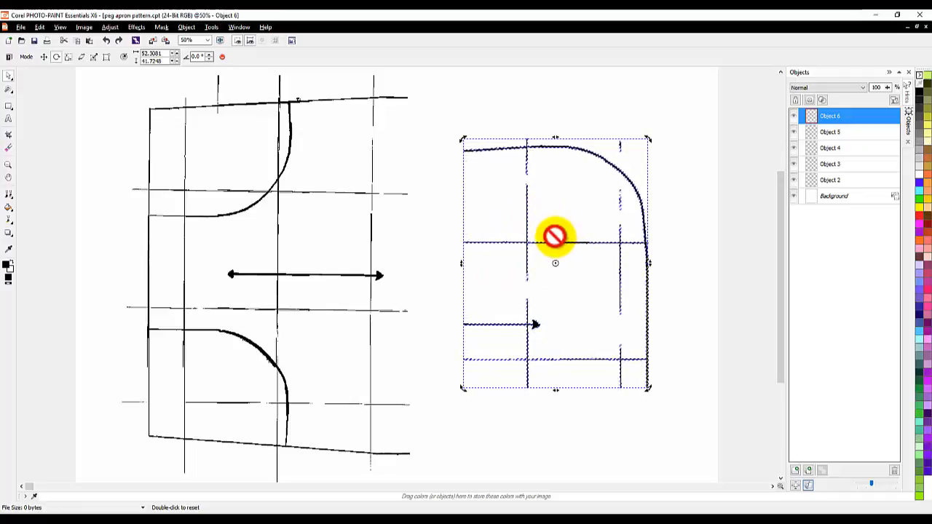
- Move the rounded-corner piece onto the assembled pattern, matching its upper edge, arrowhead and vertical grid line
{"action": "left_click", "coordinate": [44, 57]}
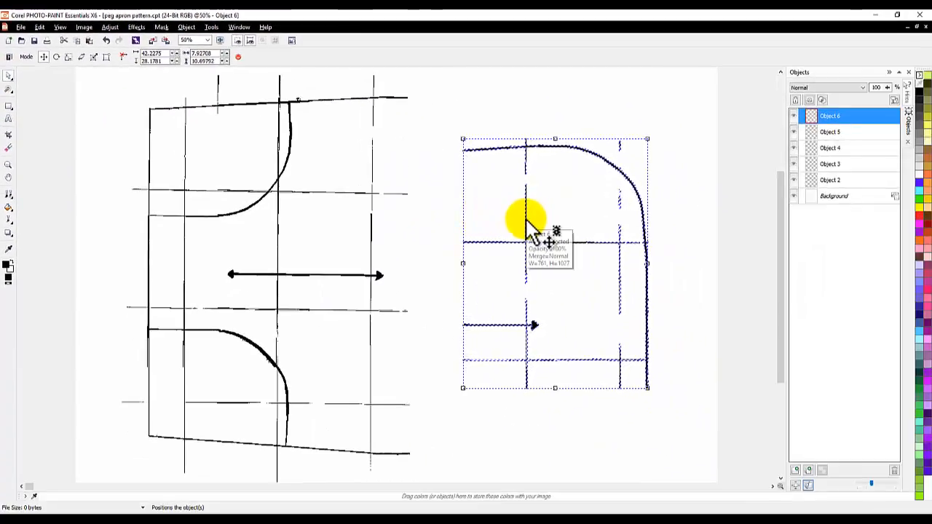
{"action": "left_click", "coordinate": [525, 220]}
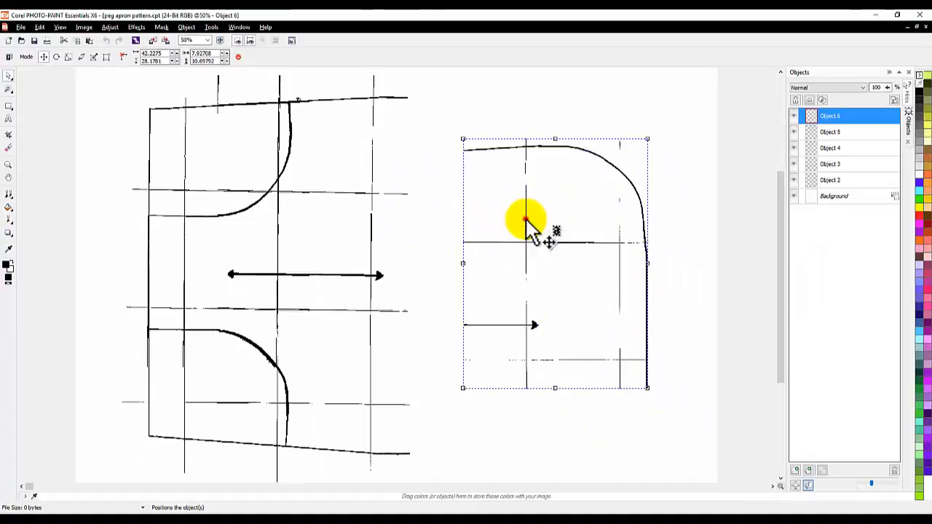
{"action": "left_click_drag", "start_coordinate": [522, 220], "coordinate": [422, 170]}
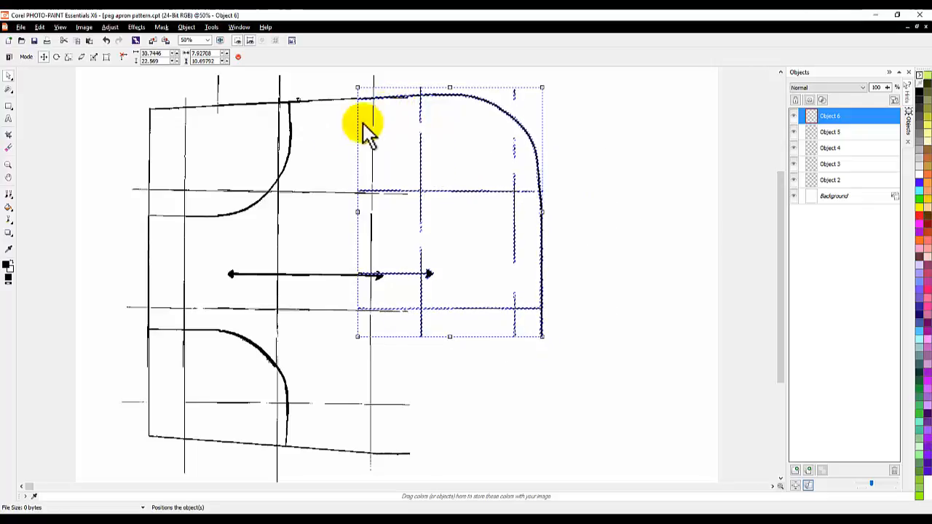
{"action": "left_click", "coordinate": [43, 57]}
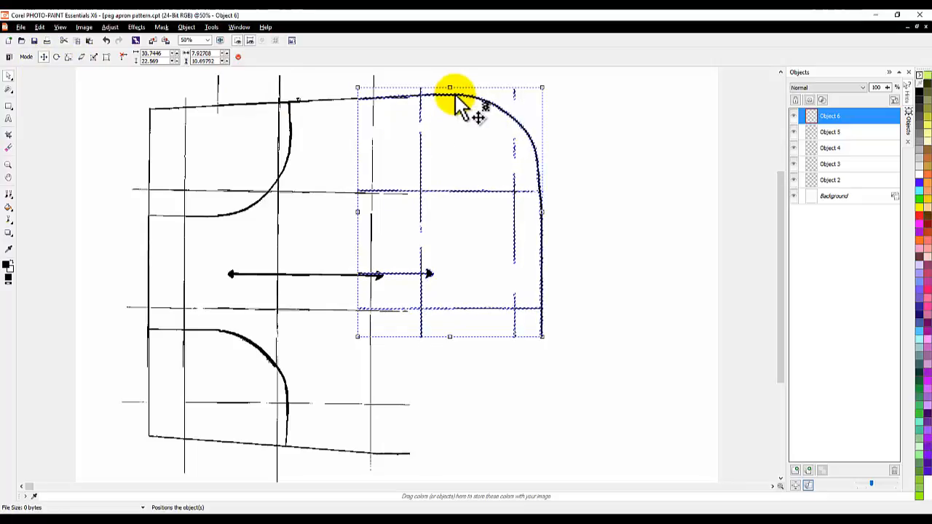
{"action": "left_click_drag", "start_coordinate": [455, 95], "coordinate": [459, 97]}
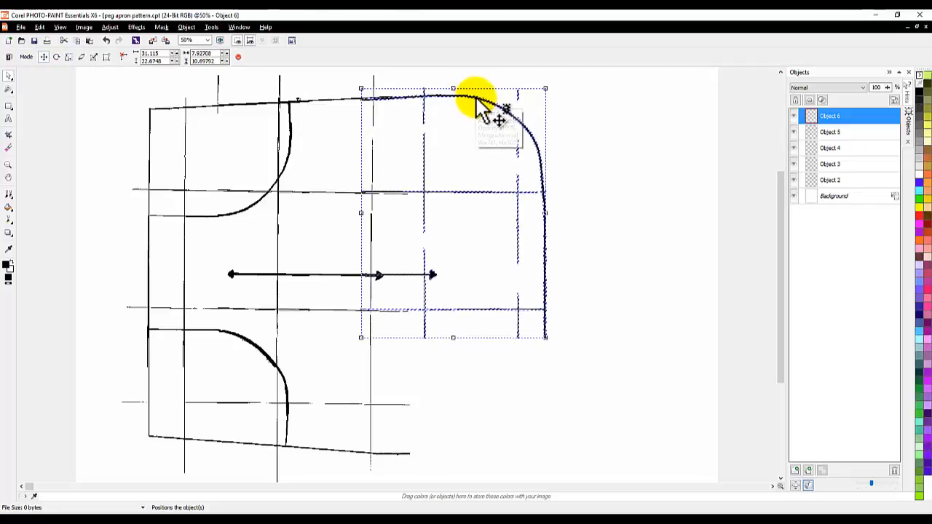
{"action": "left_click_drag", "start_coordinate": [477, 103], "coordinate": [488, 94]}
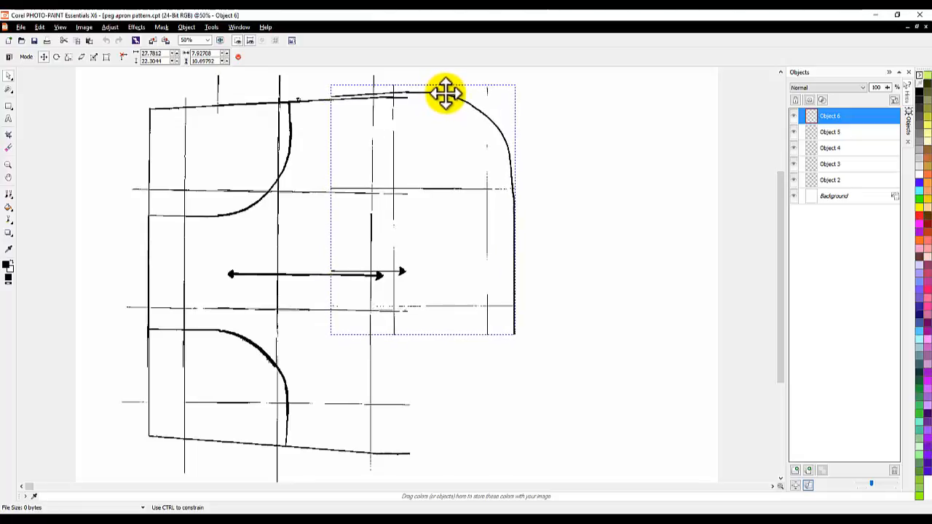
{"action": "left_click_drag", "start_coordinate": [440, 94], "coordinate": [461, 94]}
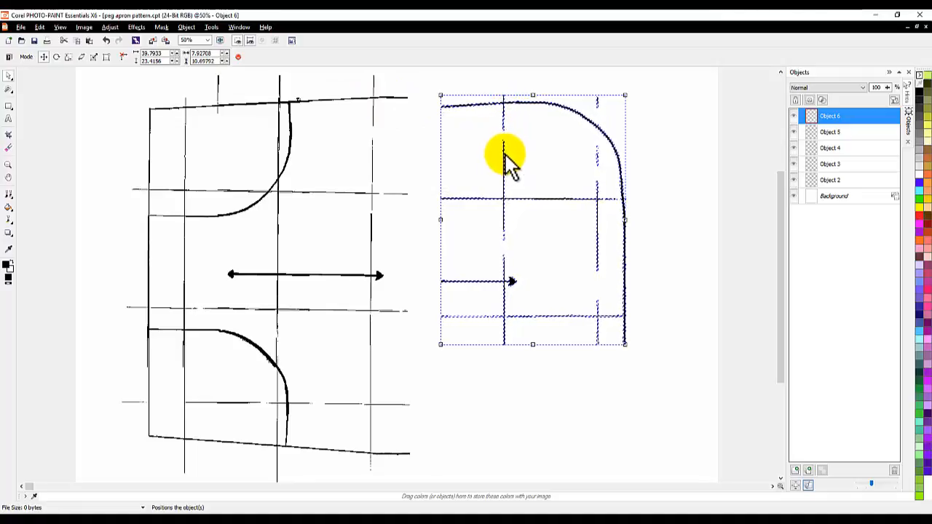
{"action": "left_click_drag", "start_coordinate": [506, 156], "coordinate": [372, 151]}
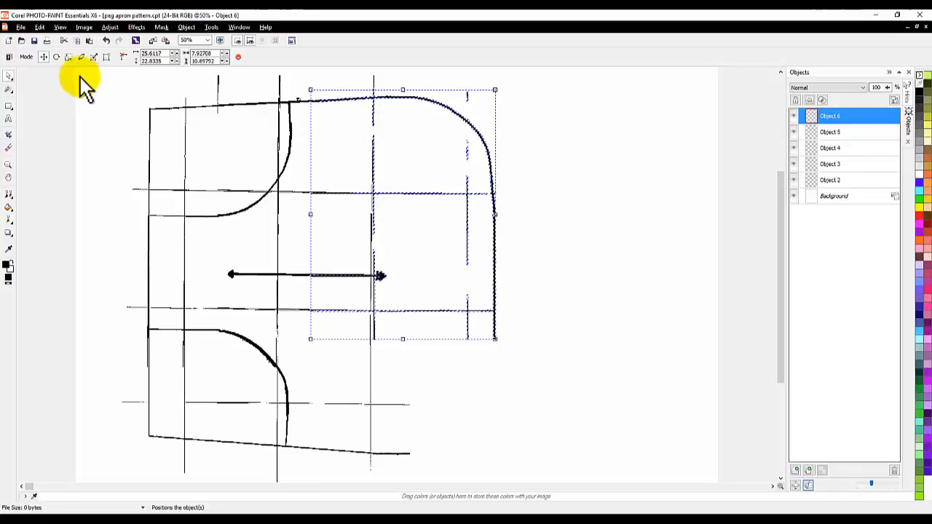
- Rotate the rounded-corner piece slightly clockwise until its lines overlap the assembled pattern's grid lines
{"action": "left_click", "coordinate": [56, 56]}
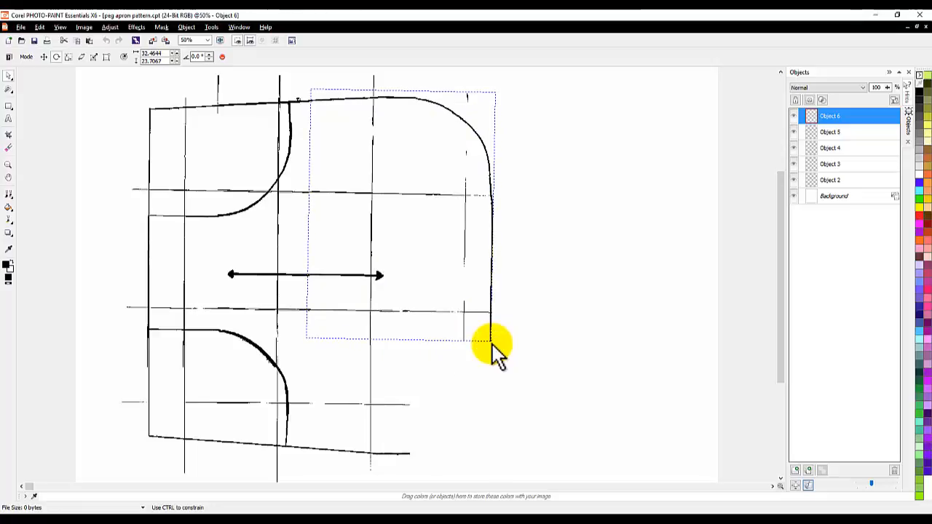
{"action": "left_click", "coordinate": [491, 344]}
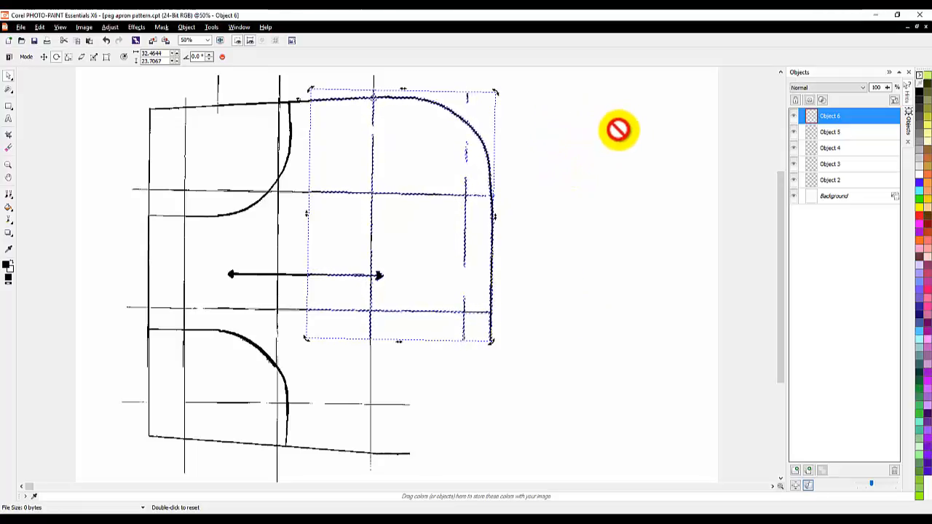
- Show the pattern document side by side with the next scanned page
{"action": "left_click", "coordinate": [917, 27]}
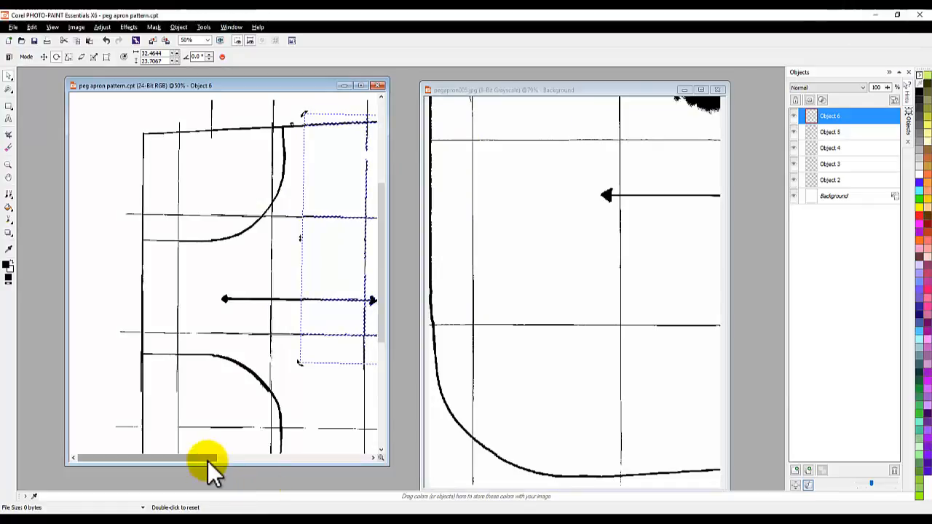
{"action": "left_click_drag", "start_coordinate": [208, 459], "coordinate": [262, 463]}
{"action": "scroll", "coordinate": [262, 324], "scroll_direction": "down", "scroll_amount": 1}
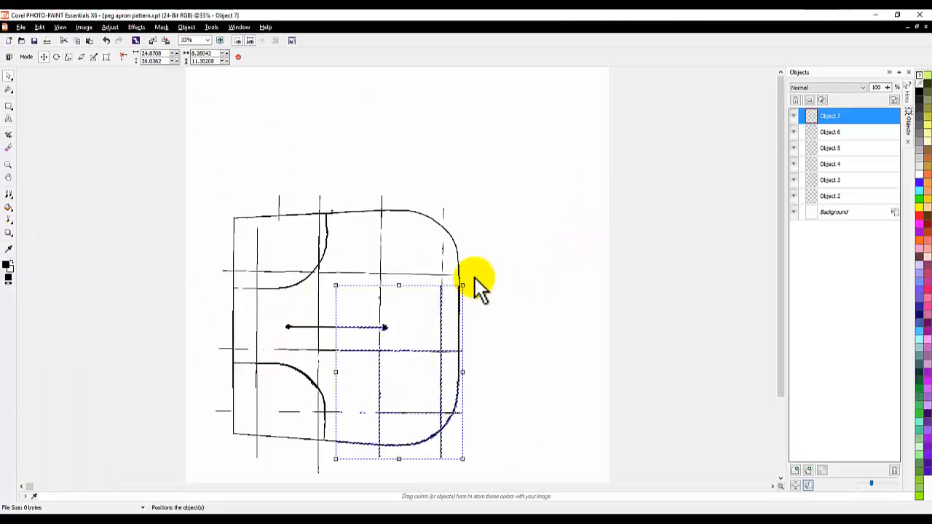
- Deselect the last piece, try masking the whole canvas, and remove that mask
{"action": "left_click", "coordinate": [509, 212]}
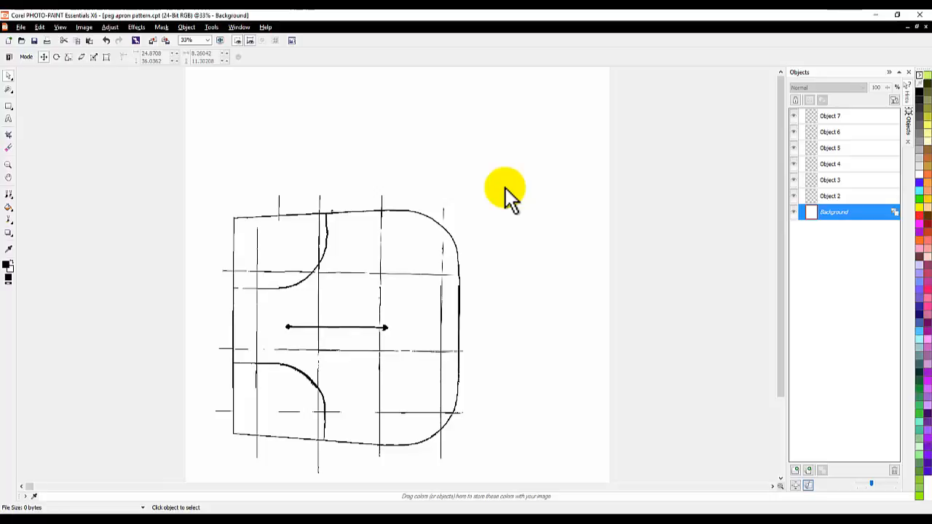
{"action": "key", "text": "ctrl+a"}
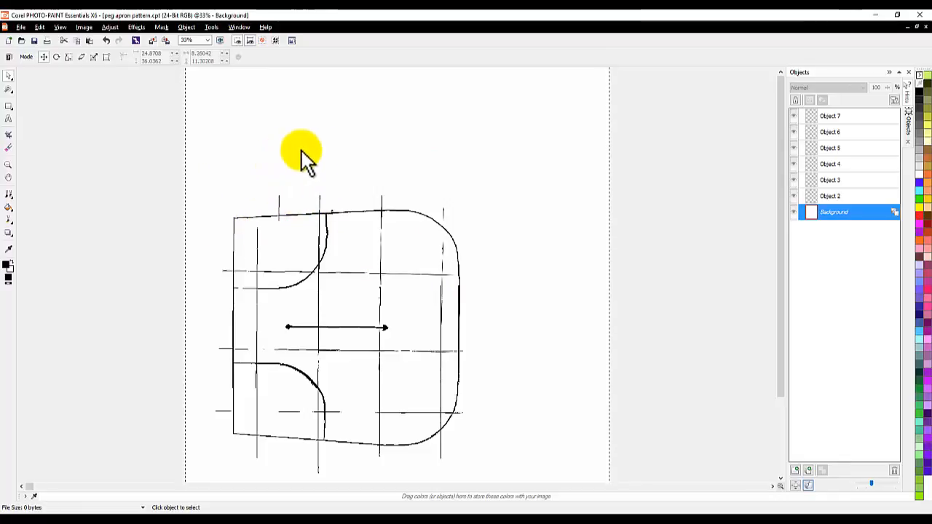
{"action": "scroll", "coordinate": [421, 149], "scroll_direction": "down", "scroll_amount": 1}
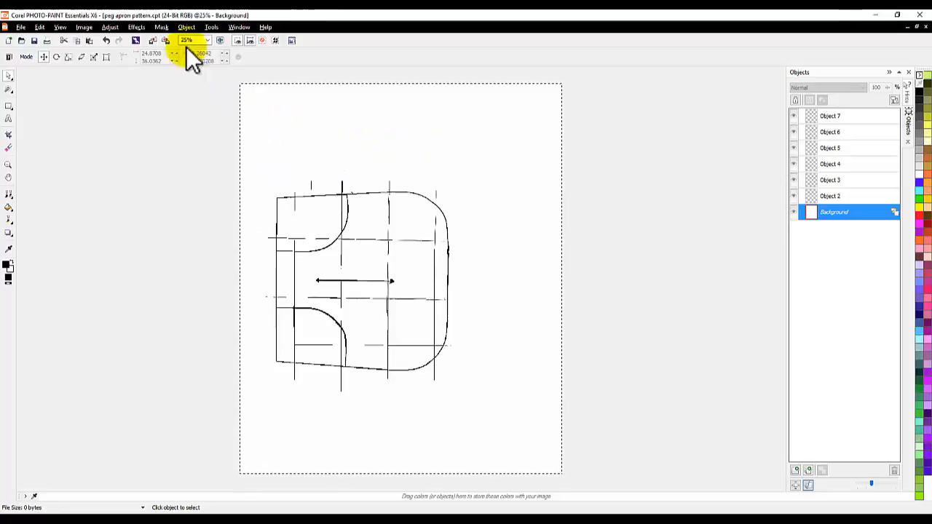
{"action": "left_click", "coordinate": [160, 27]}
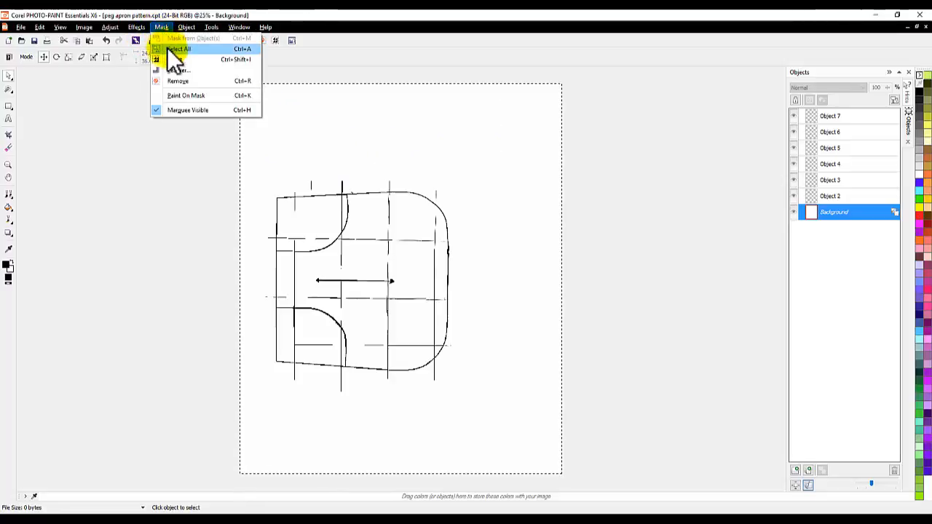
{"action": "left_click", "coordinate": [176, 81]}
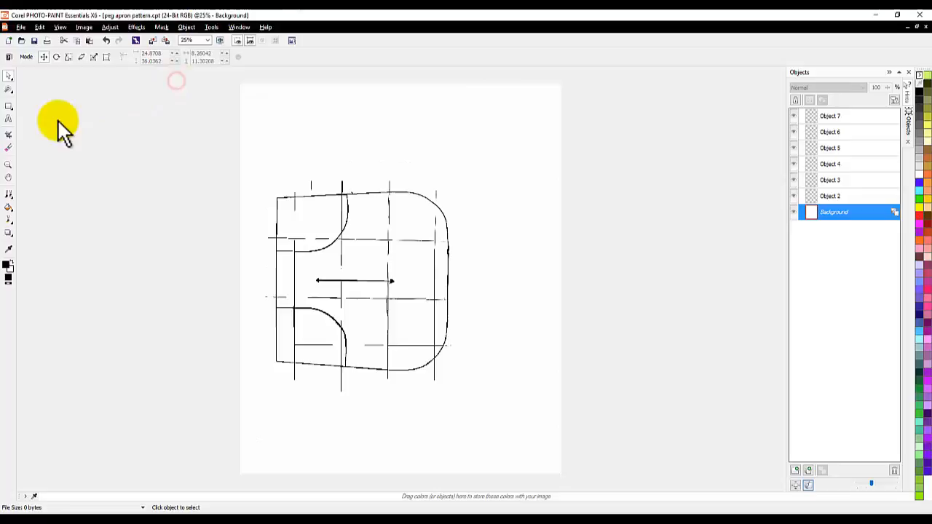
- Mask a rectangular area closely around the complete assembled apron pattern with the Rectangle Mask
{"action": "left_click", "coordinate": [10, 89]}
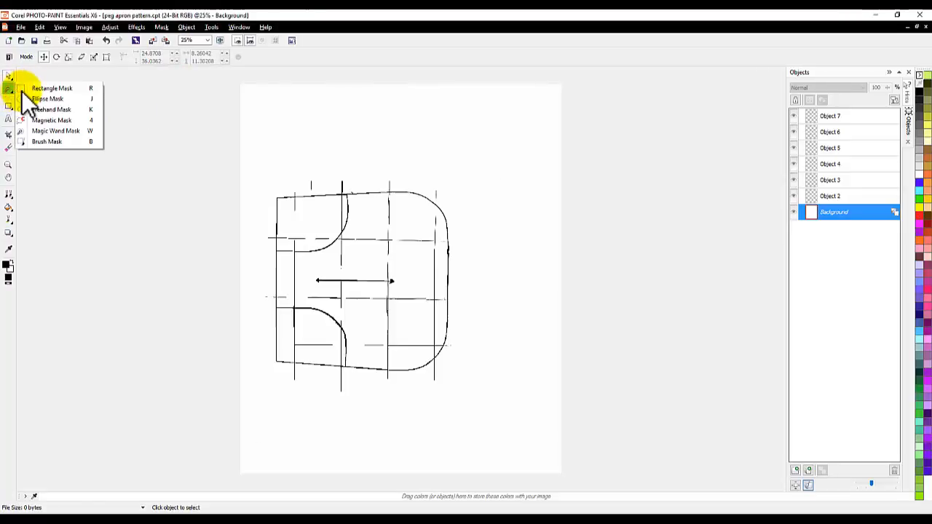
{"action": "left_click", "coordinate": [42, 88]}
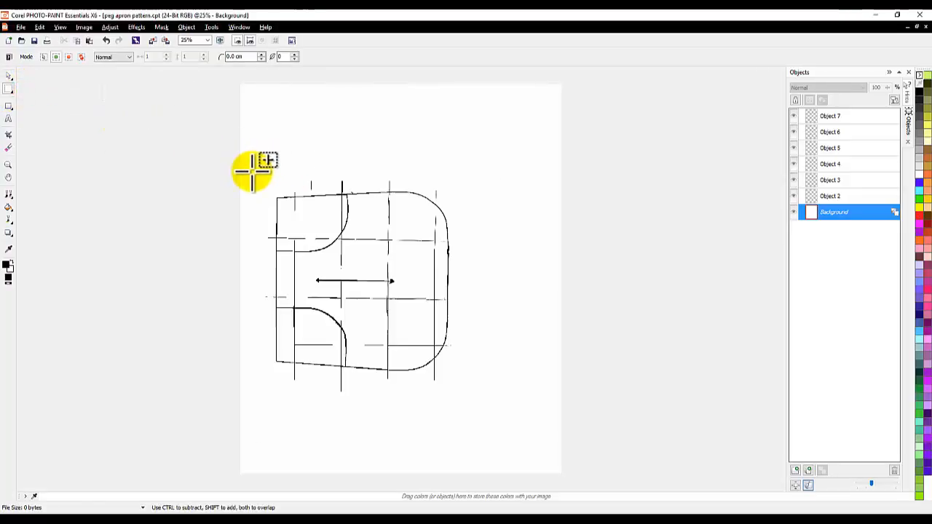
{"action": "left_click_drag", "start_coordinate": [251, 172], "coordinate": [470, 397]}
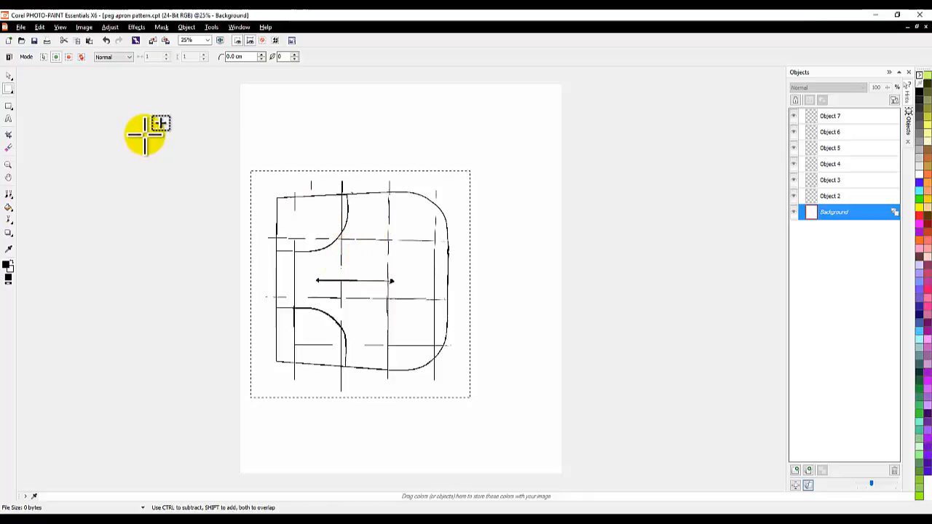
- Save the assembled pattern to the Desktop as peg apron pattern.cpt in the CPT format
{"action": "left_click", "coordinate": [21, 27]}
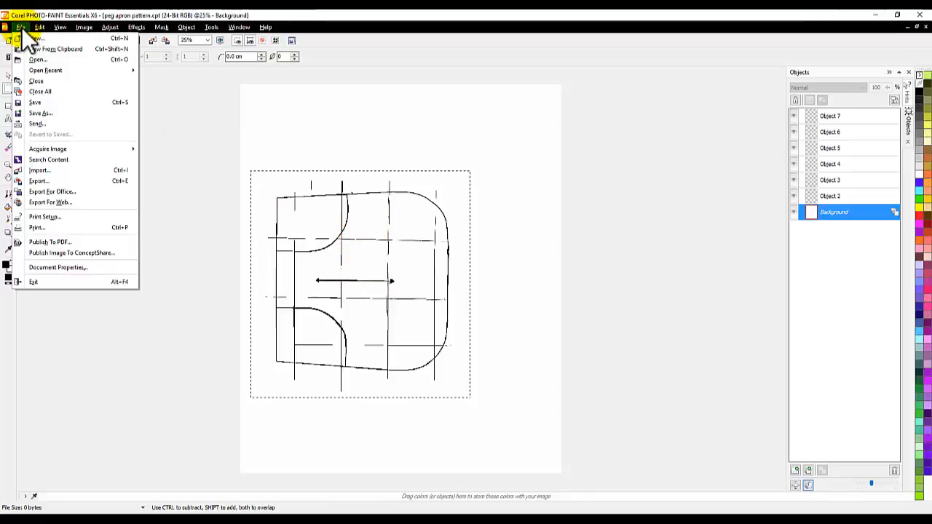
{"action": "left_click", "coordinate": [40, 113]}
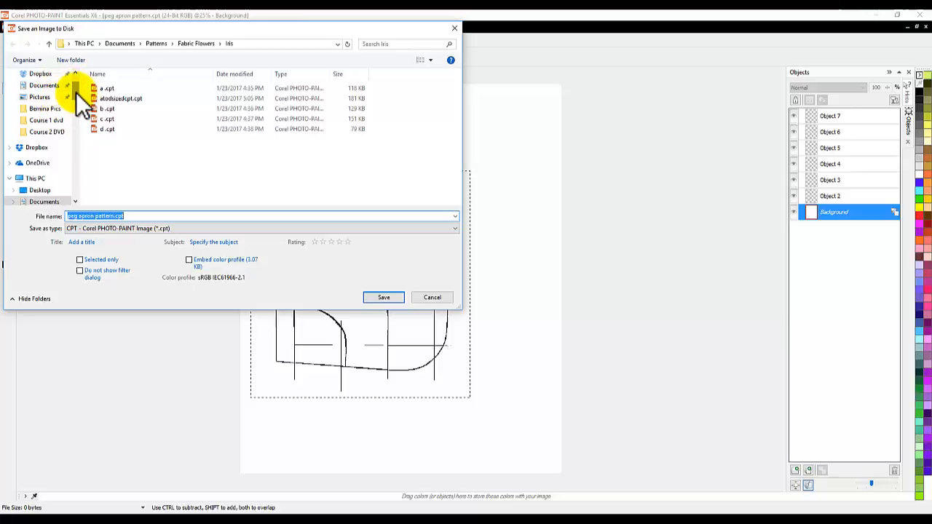
{"action": "left_click_drag", "start_coordinate": [77, 89], "coordinate": [76, 82]}
{"action": "left_click", "coordinate": [41, 74]}
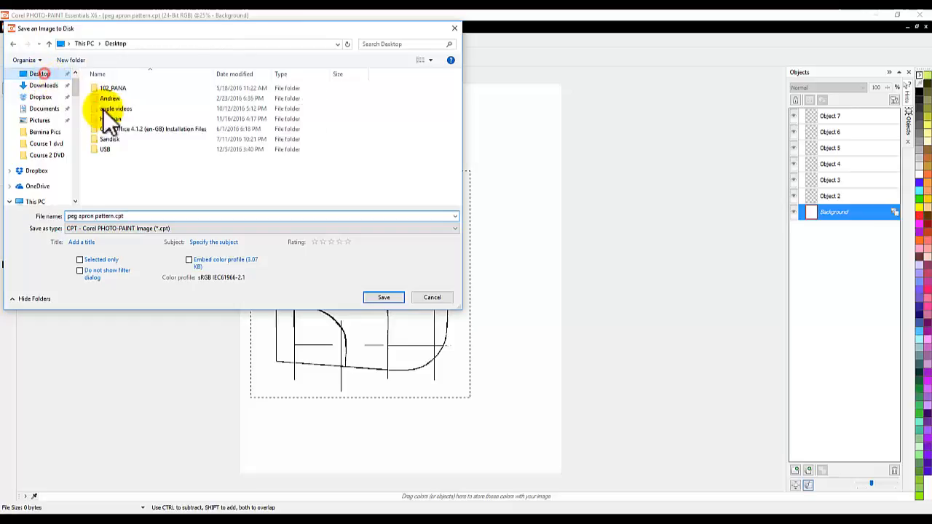
{"action": "left_click", "coordinate": [384, 299]}
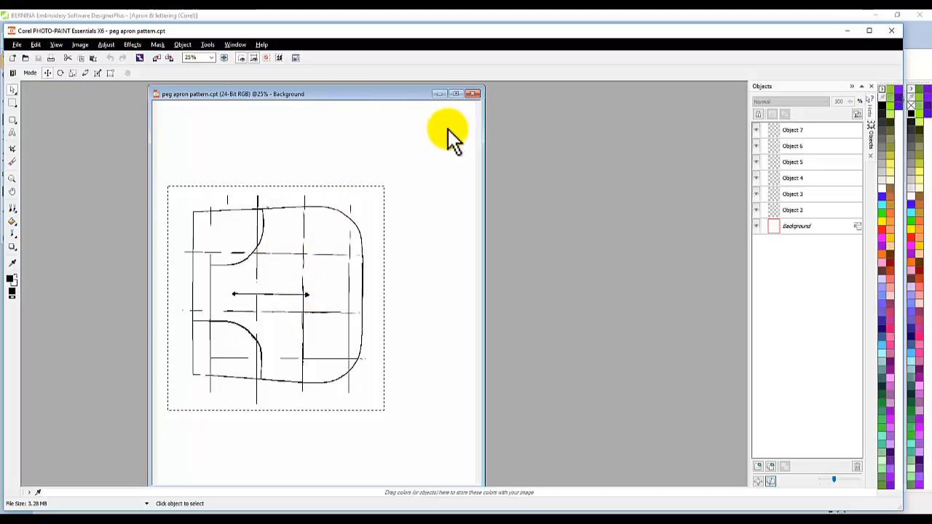
- Close the pattern document and PHOTO-PAINT, returning to BERNINA DesignerPlus, and delete the pegapron001.jpg scan from the page
{"action": "left_click", "coordinate": [473, 92]}
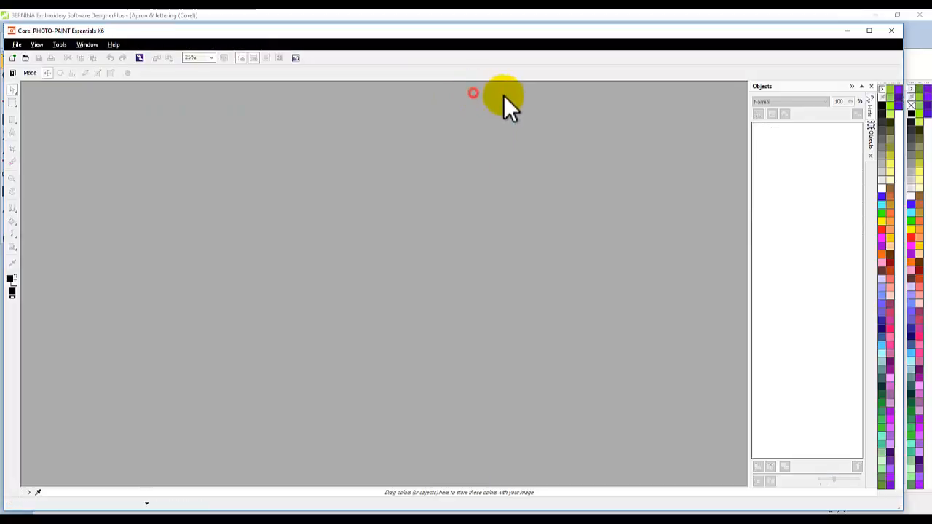
{"action": "left_click", "coordinate": [890, 29]}
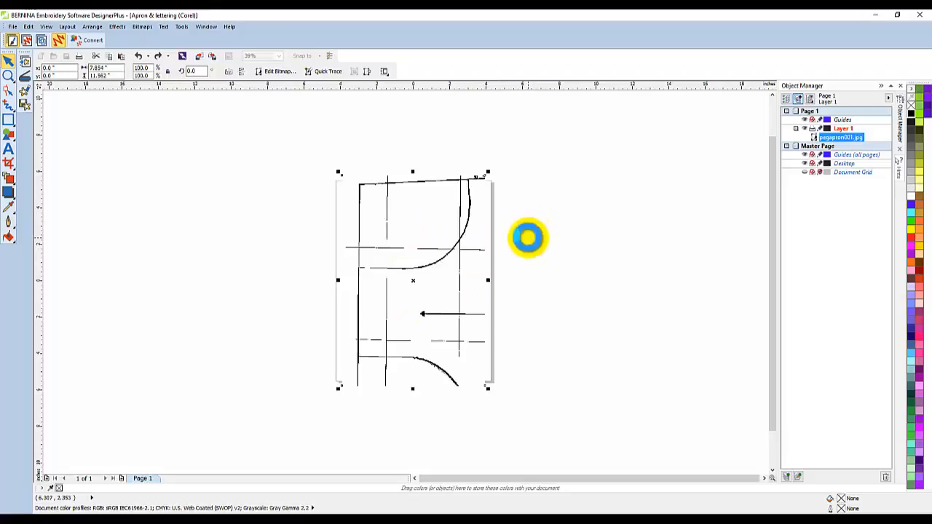
{"action": "key", "text": "Delete"}
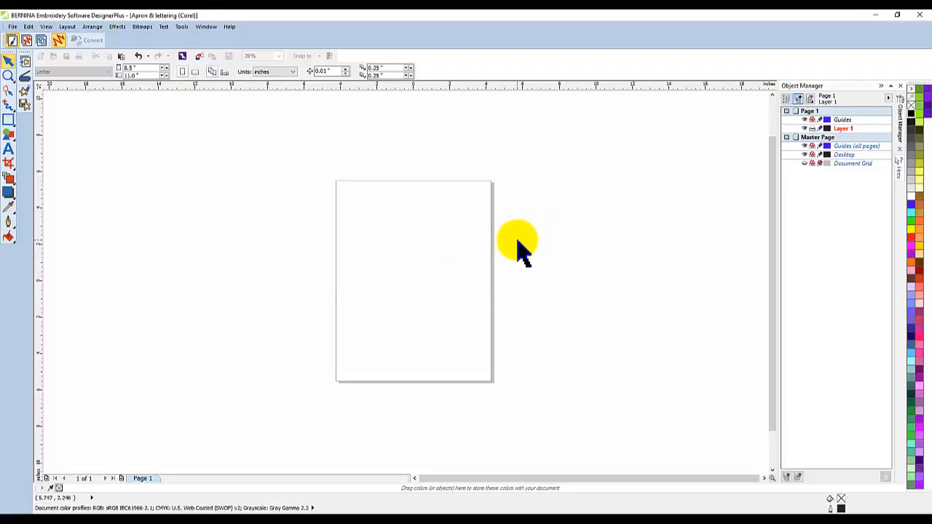
- Import peg apron pattern.cpt from the Desktop and place it on the empty page
{"action": "left_click", "coordinate": [25, 62]}
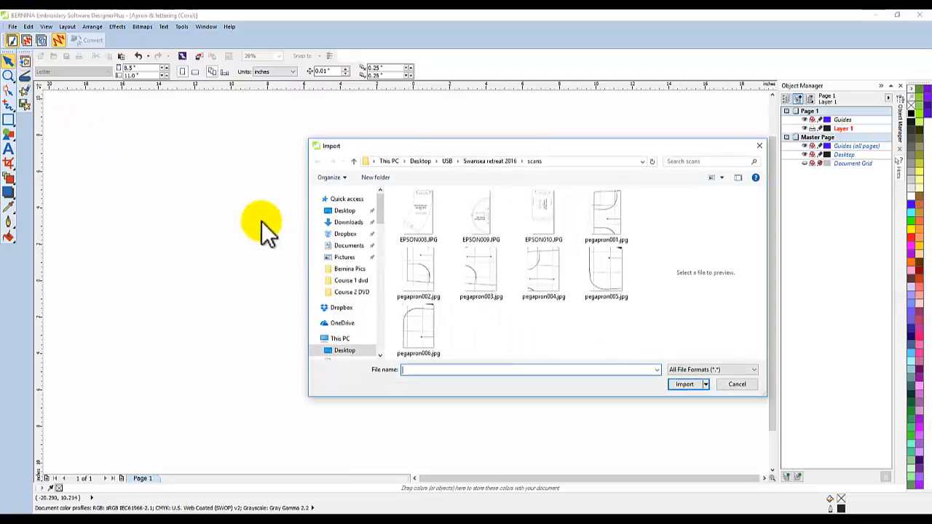
{"action": "left_click", "coordinate": [344, 211]}
{"action": "scroll", "coordinate": [470, 284], "scroll_direction": "down", "scroll_amount": 1}
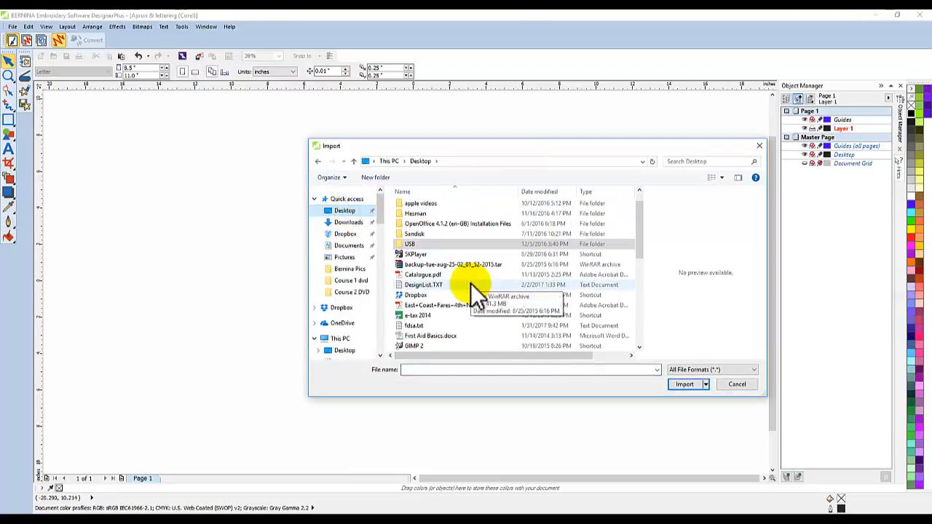
{"action": "scroll", "coordinate": [468, 284], "scroll_direction": "down", "scroll_amount": 1}
{"action": "scroll", "coordinate": [468, 284], "scroll_direction": "down", "scroll_amount": 4}
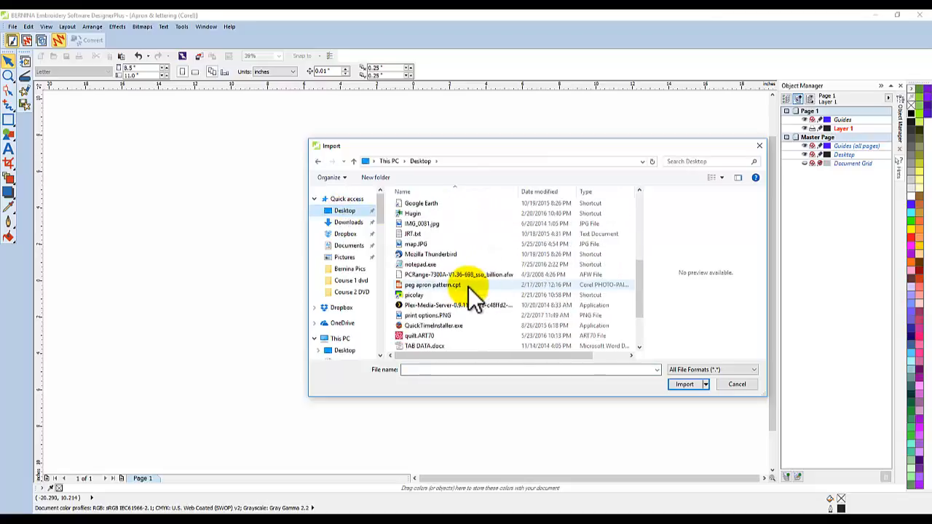
{"action": "left_click", "coordinate": [435, 285]}
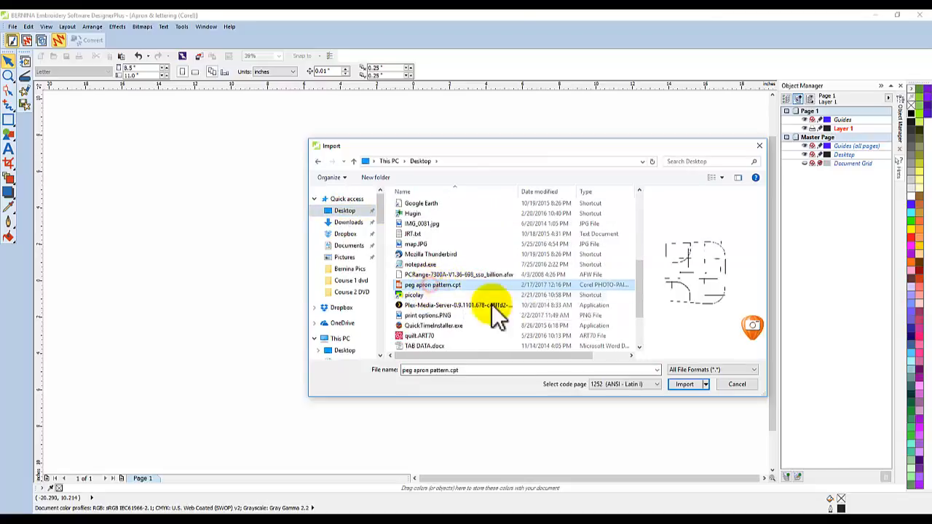
{"action": "left_click", "coordinate": [682, 384]}
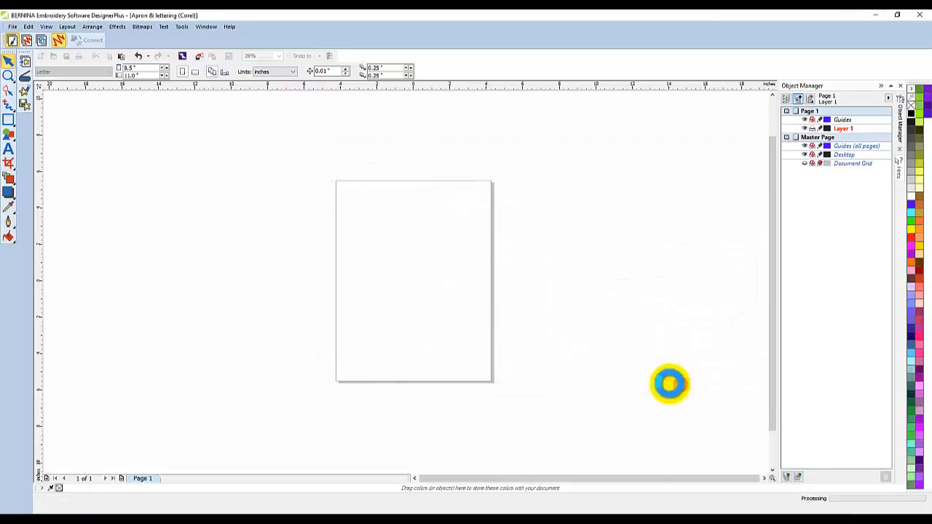
{"action": "left_click", "coordinate": [629, 340]}
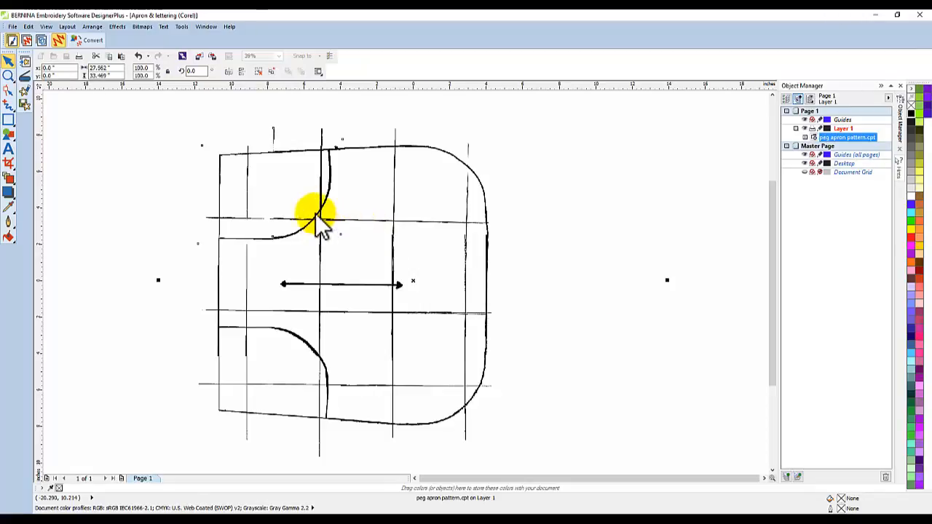
- Rotate the imported apron pattern to 270 degrees and switch to the Embroidery Canvas
{"action": "left_click", "coordinate": [194, 71]}
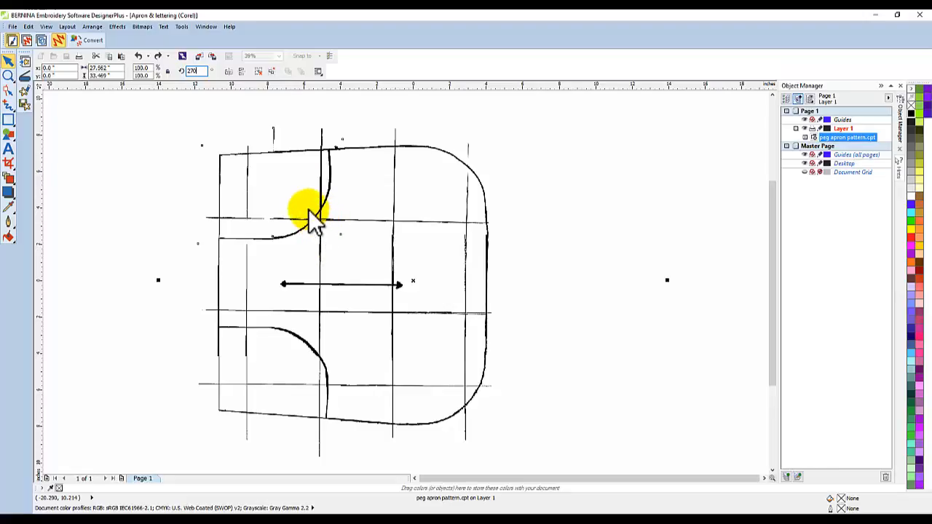
{"action": "left_click", "coordinate": [306, 208]}
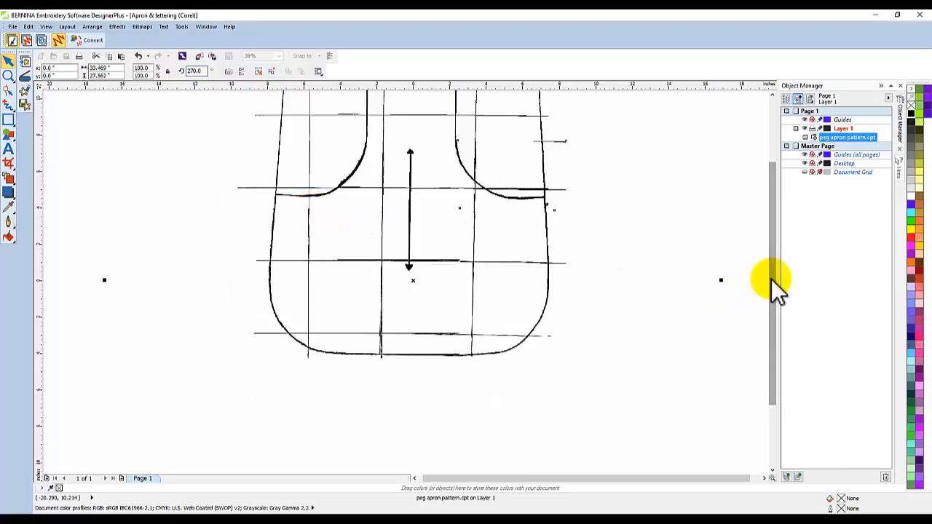
{"action": "left_click_drag", "start_coordinate": [771, 281], "coordinate": [771, 240]}
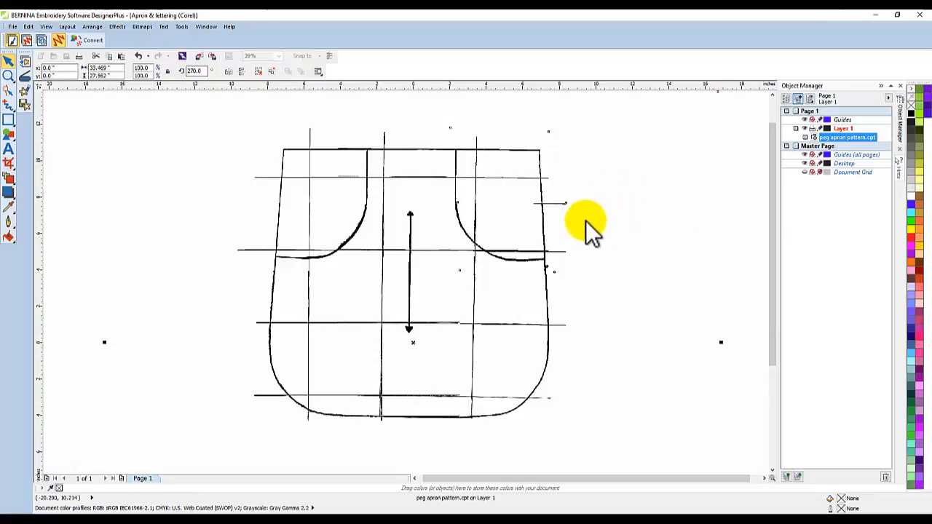
{"action": "left_click", "coordinate": [26, 40]}
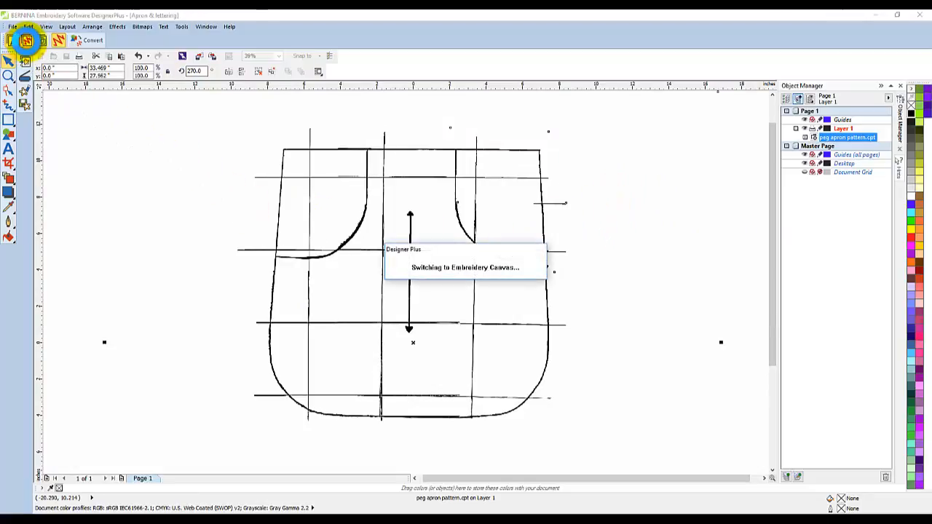